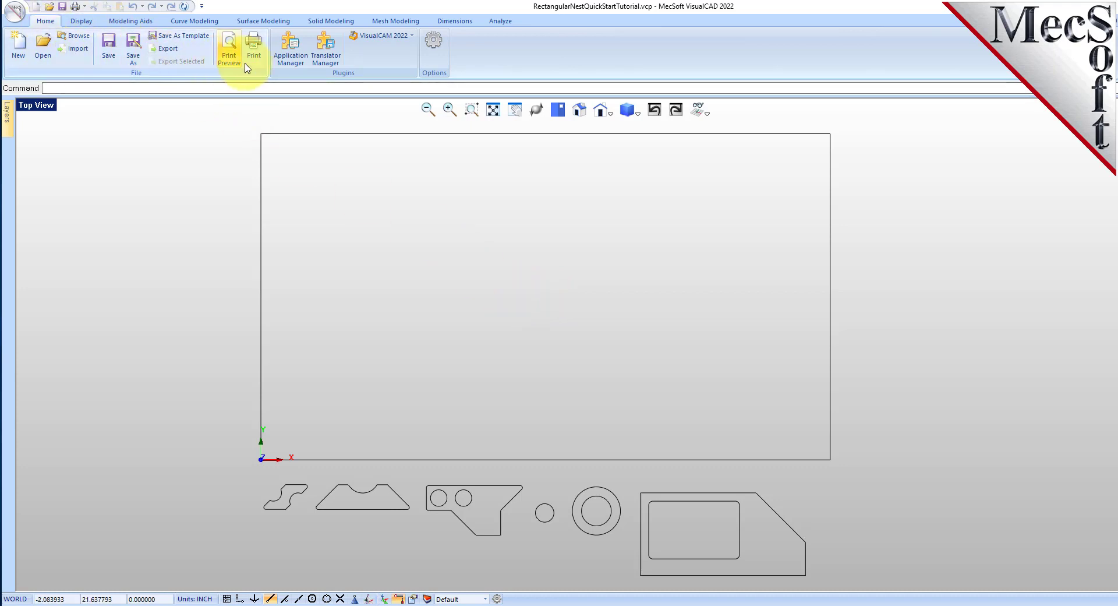
- Load the VisualCAM 2022 NEST module to bring up the Nesting Browser
{"action": "left_click", "coordinate": [414, 36]}
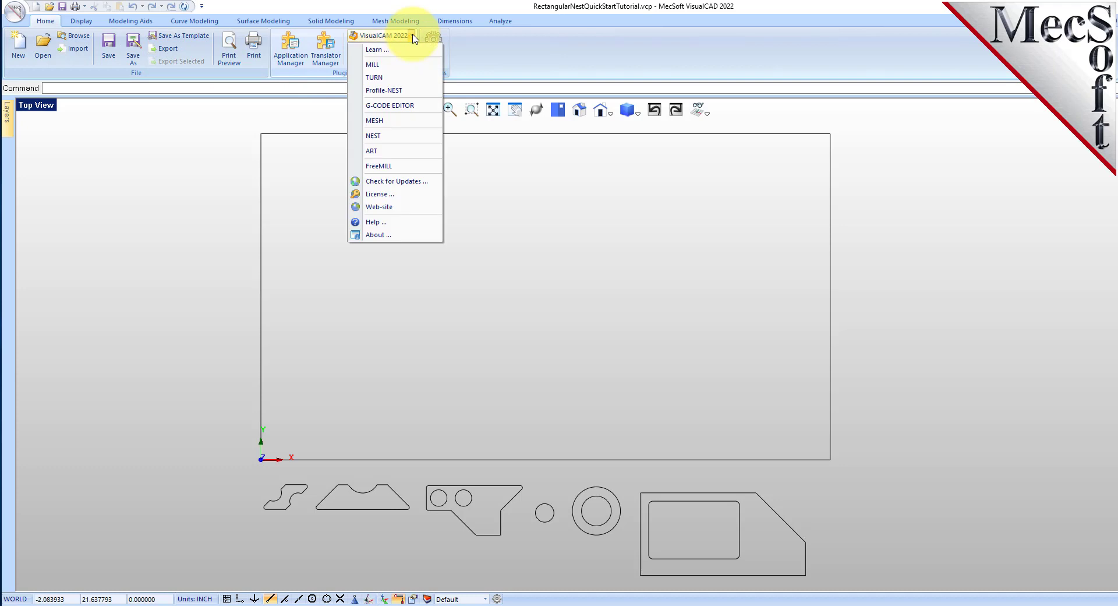
{"action": "left_click", "coordinate": [413, 136]}
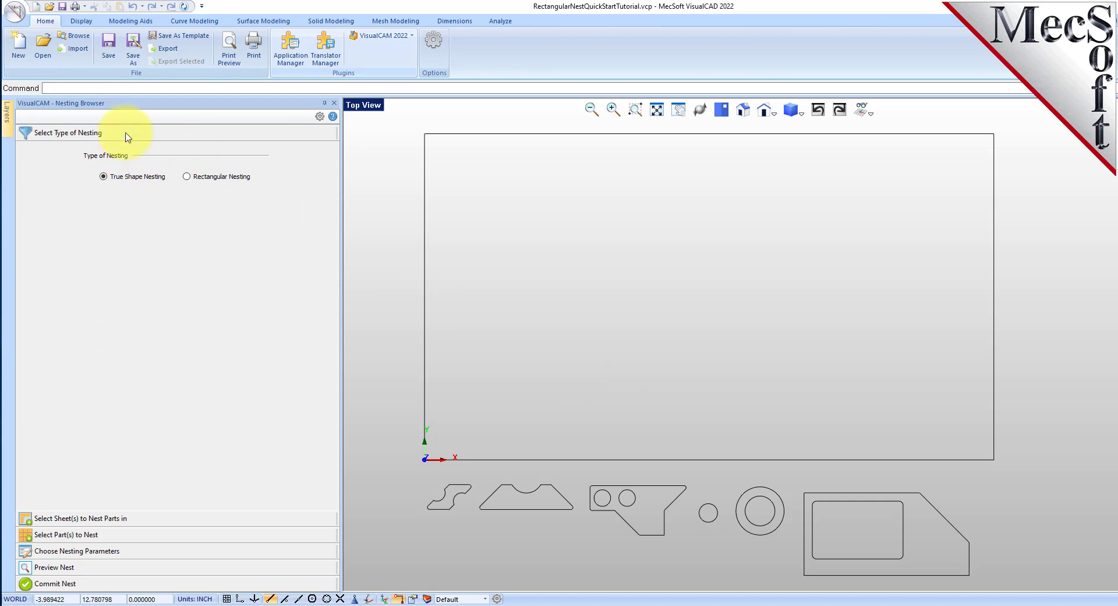
- Review the Nesting Browser's sheet, part, parameter, preview and commit sections, return to the nesting type section, and narrow the browser
{"action": "left_click", "coordinate": [117, 519]}
{"action": "left_click", "coordinate": [100, 532]}
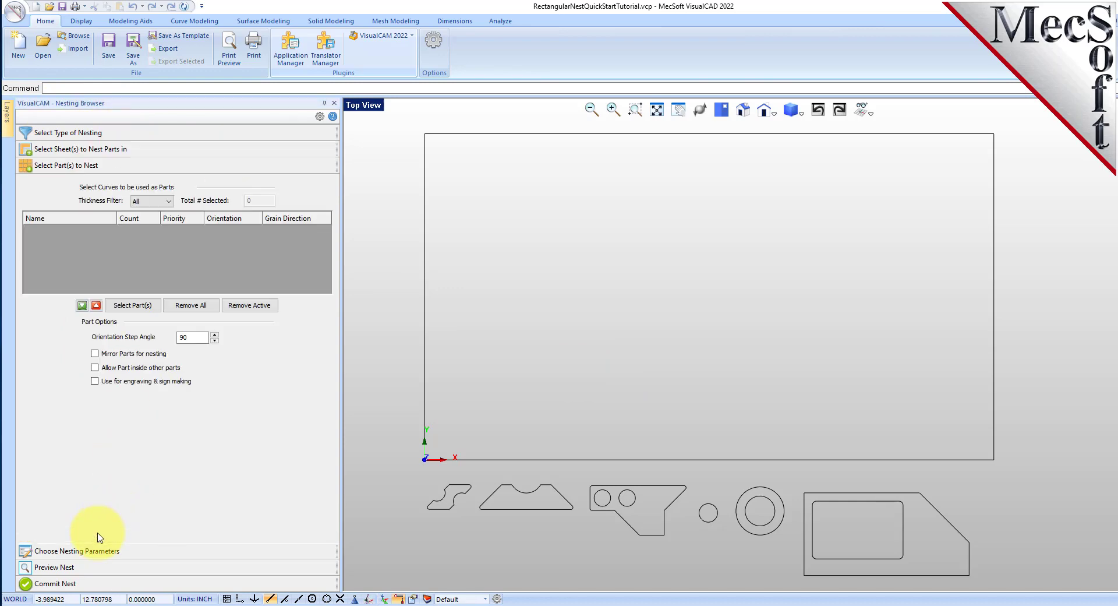
{"action": "left_click", "coordinate": [95, 552]}
{"action": "left_click", "coordinate": [95, 570]}
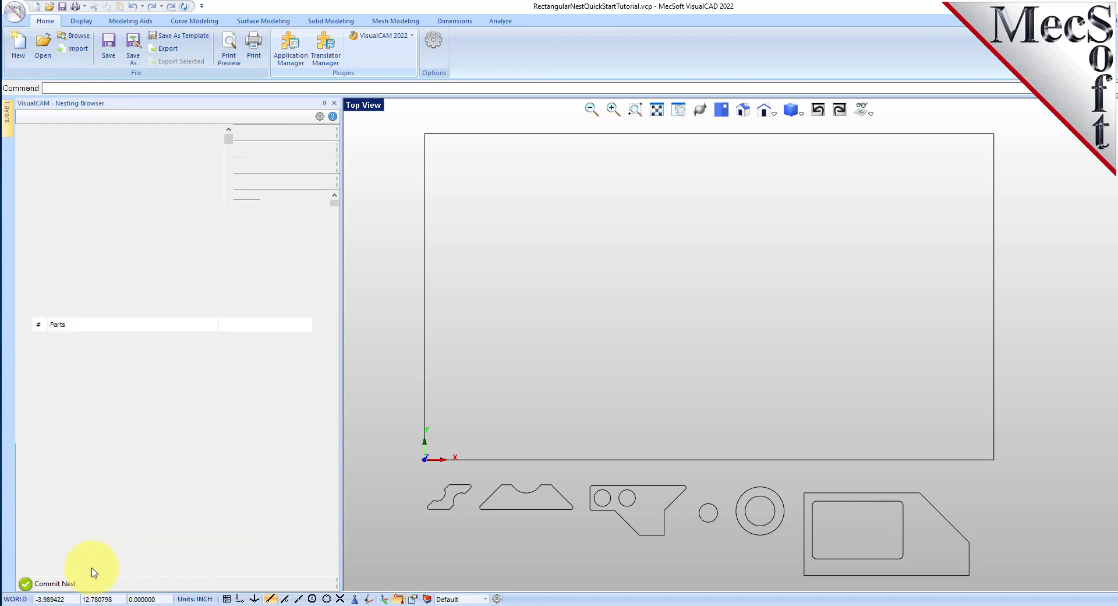
{"action": "left_click", "coordinate": [91, 582]}
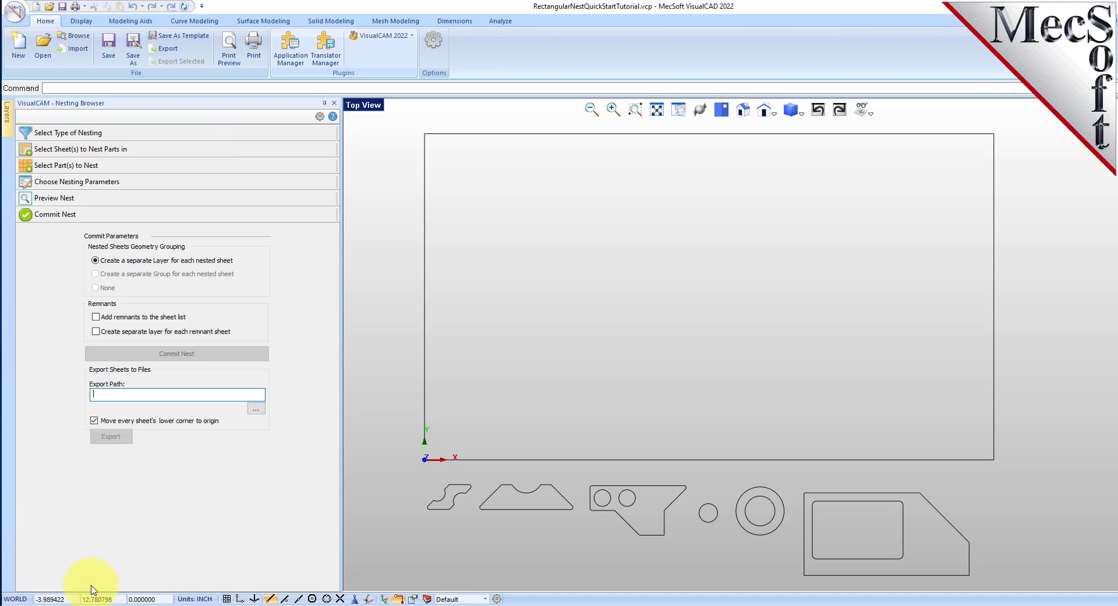
{"action": "left_click", "coordinate": [88, 133]}
{"action": "left_click_drag", "start_coordinate": [342, 292], "coordinate": [279, 286]}
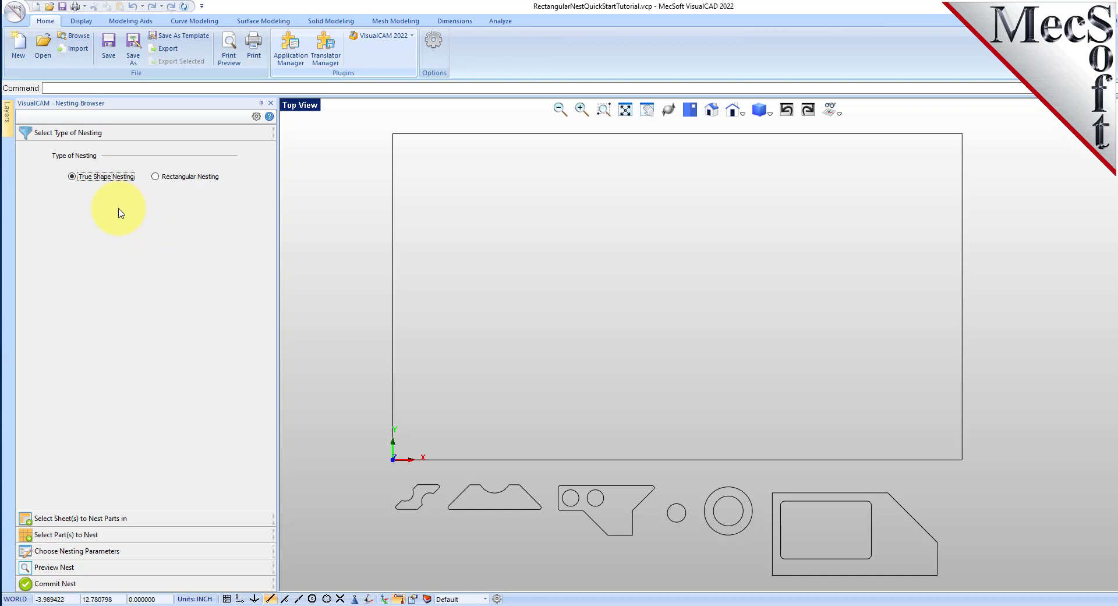
- Open RectangularNestQuickStartTutorial.vcp from the VisualCAM 2022 QuickStart folder
{"action": "left_click", "coordinate": [43, 45]}
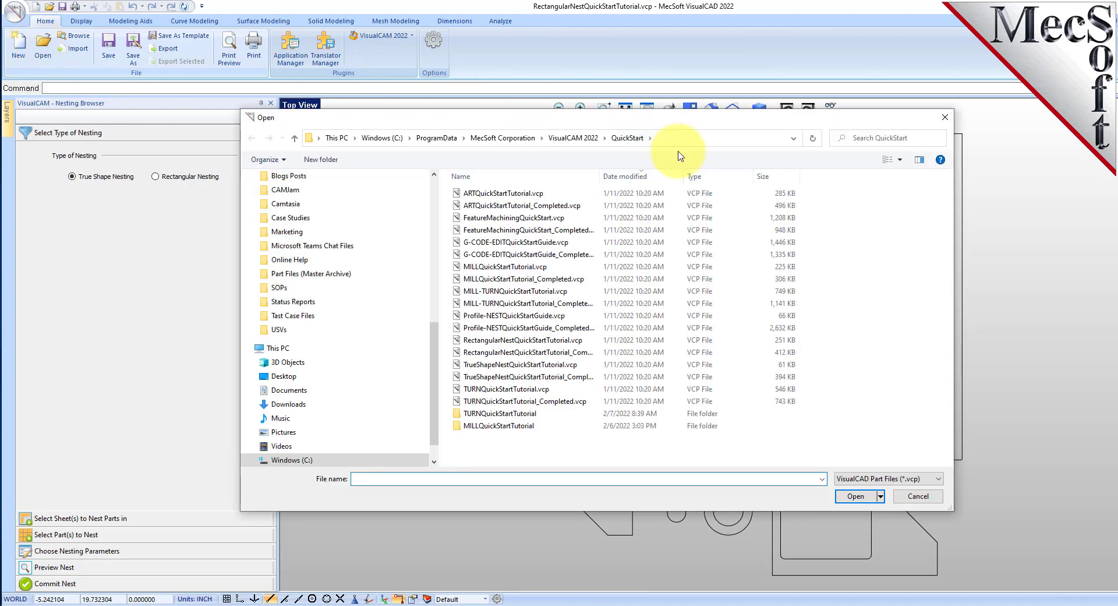
{"action": "left_click", "coordinate": [659, 139]}
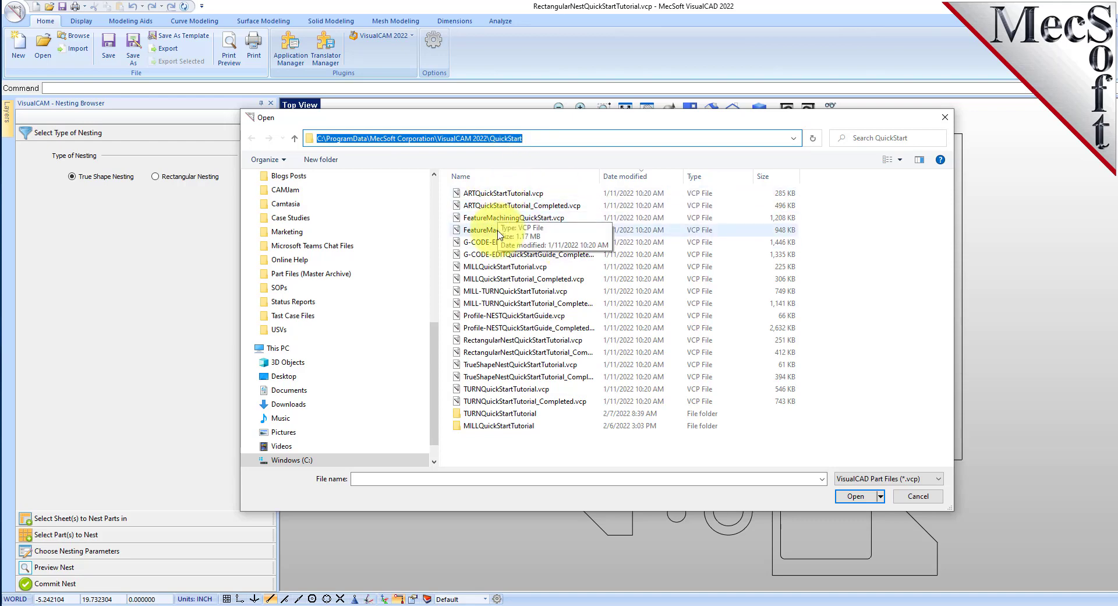
{"action": "left_click", "coordinate": [540, 341]}
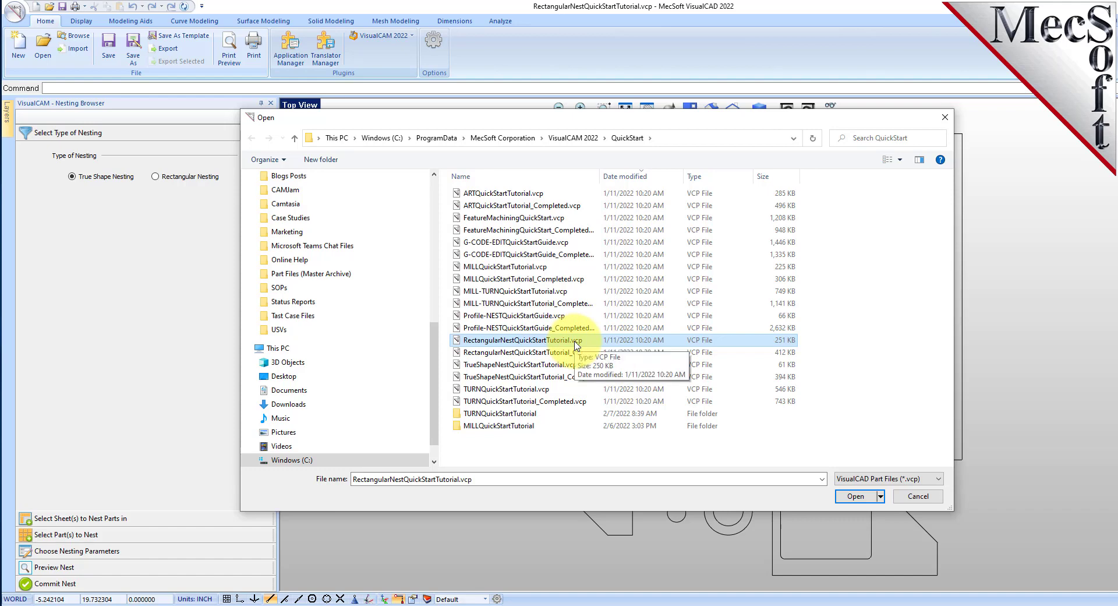
{"action": "left_click", "coordinate": [856, 496]}
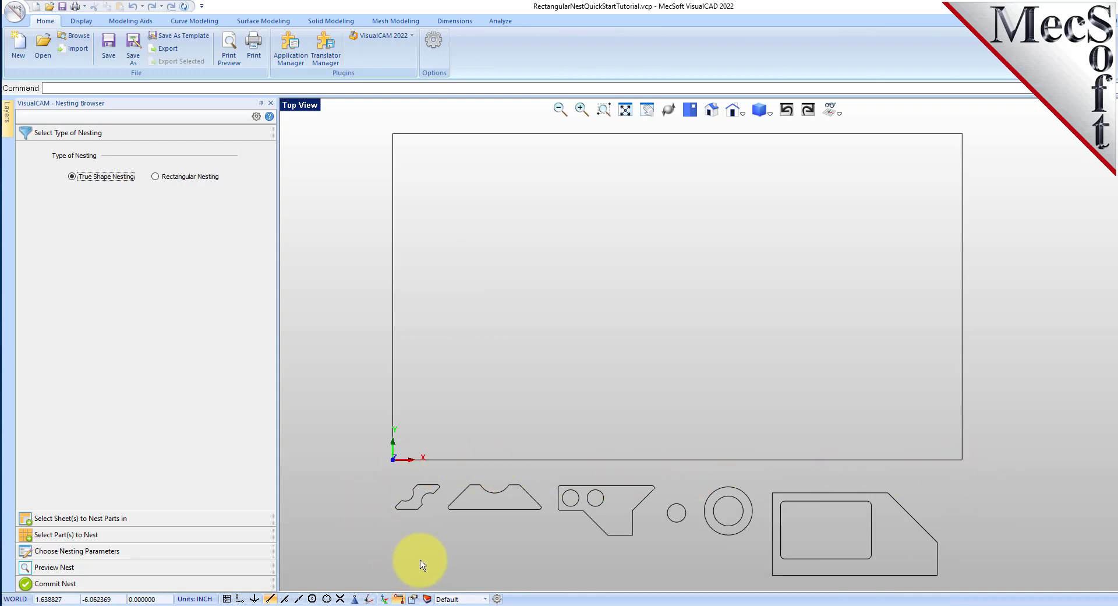
- Examine the part curves below the sheet by selecting a single part and all parts together, and clear the selection
{"action": "left_click", "coordinate": [400, 508]}
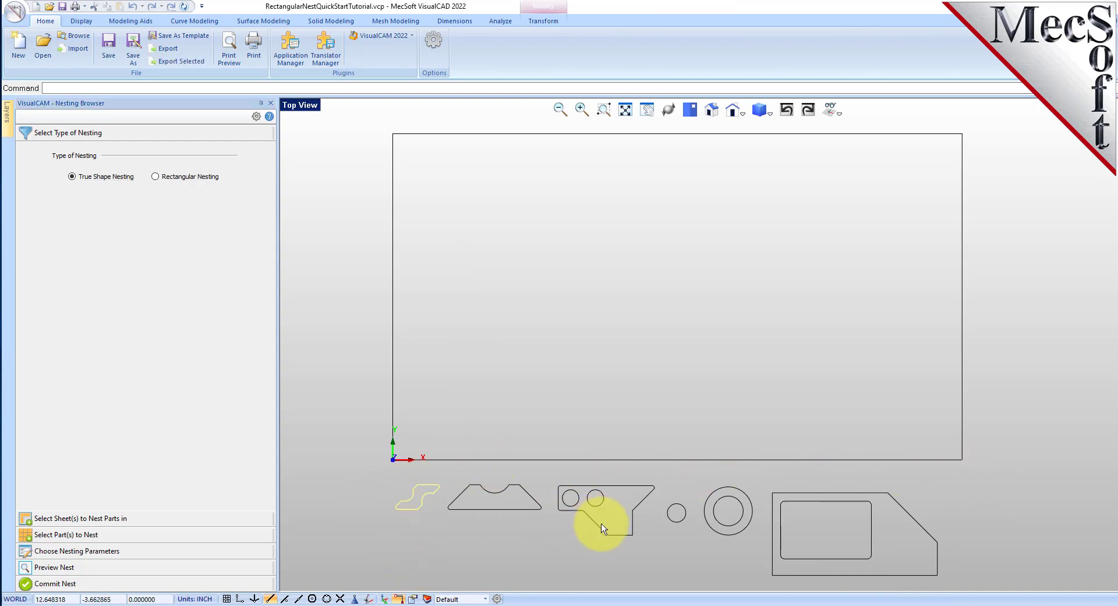
{"action": "left_click", "coordinate": [608, 538]}
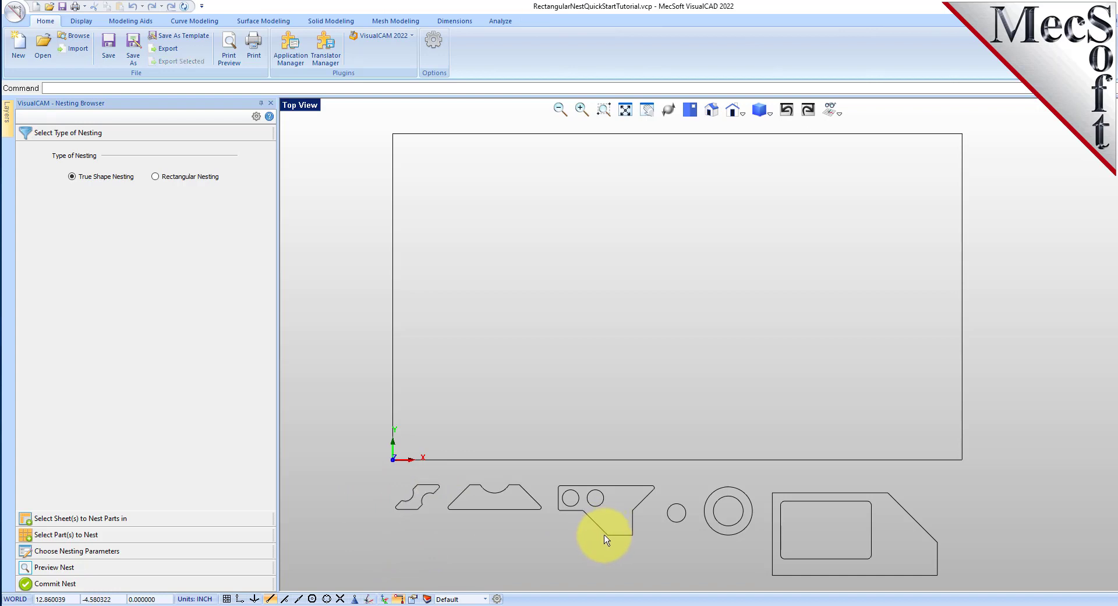
{"action": "left_click", "coordinate": [446, 460]}
{"action": "left_click", "coordinate": [612, 336]}
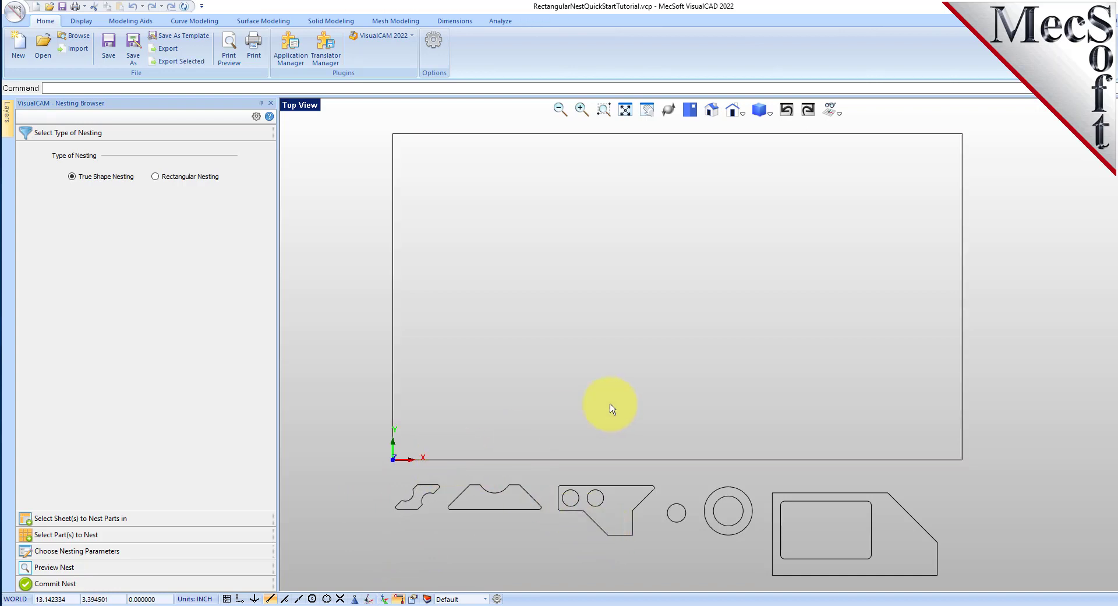
{"action": "left_click_drag", "start_coordinate": [363, 584], "coordinate": [992, 473]}
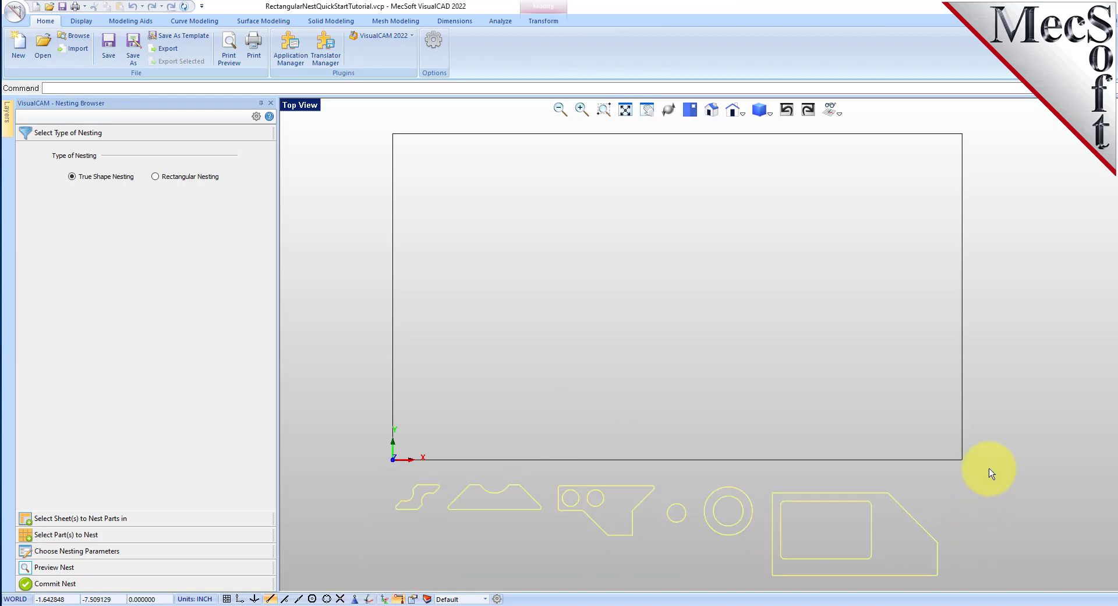
{"action": "left_click", "coordinate": [993, 508]}
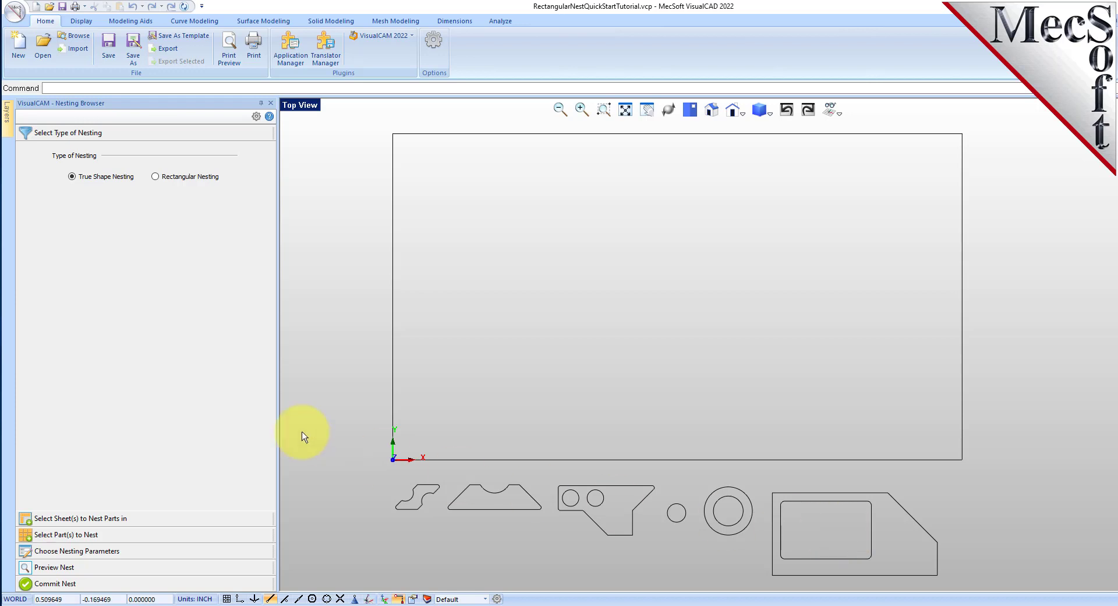
- Set the type of nesting to Rectangular Nesting and consult the online help topic comparing the nesting types
{"action": "left_click", "coordinate": [114, 135]}
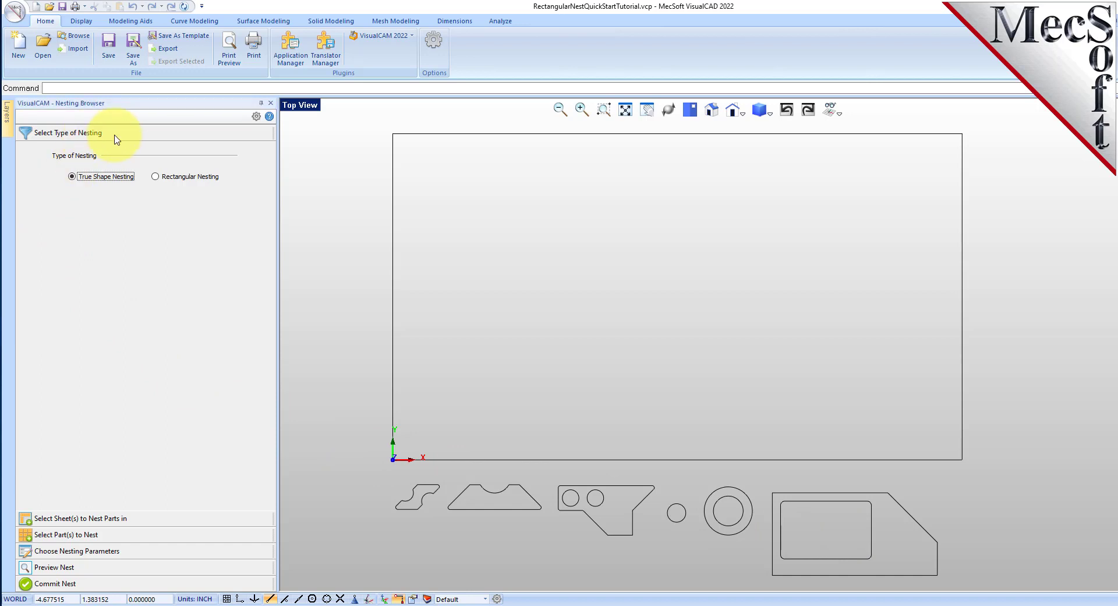
{"action": "left_click", "coordinate": [155, 177]}
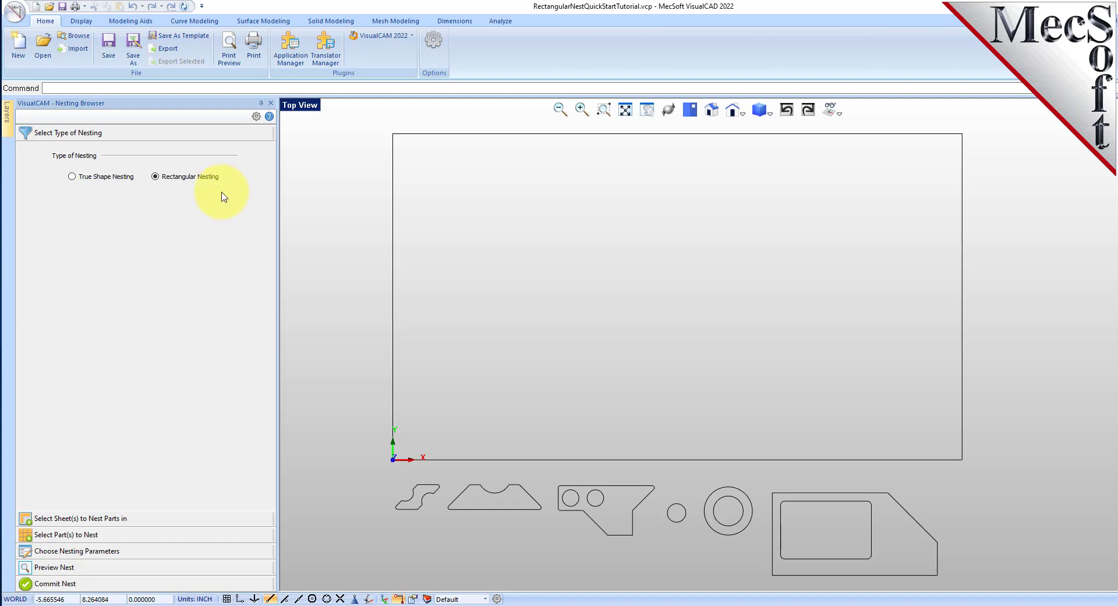
{"action": "left_click", "coordinate": [270, 117]}
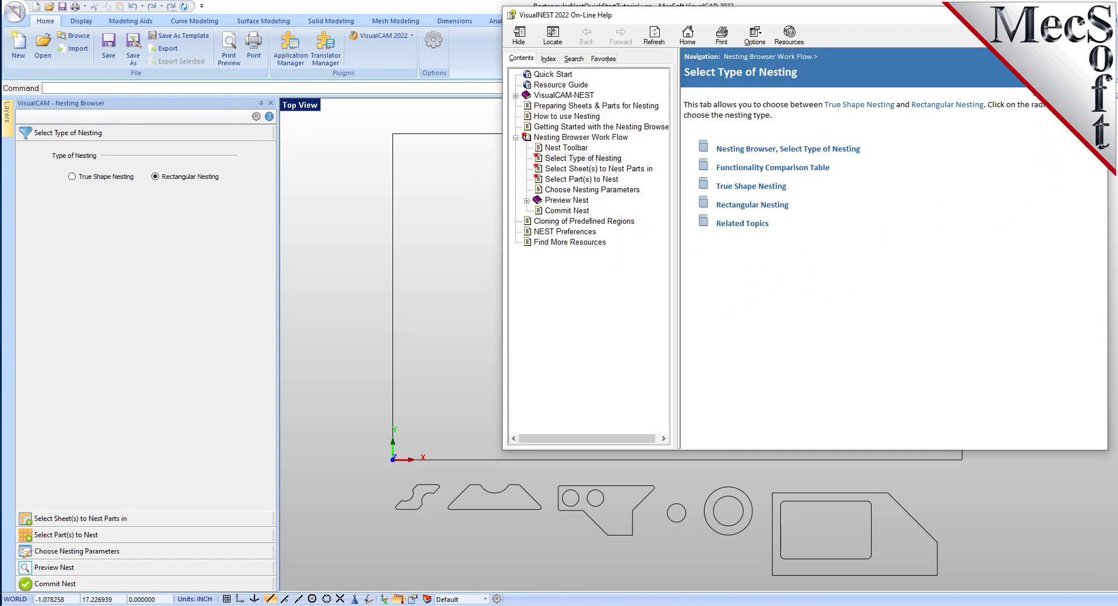
{"action": "scroll", "coordinate": [954, 199], "scroll_direction": "down", "scroll_amount": 10}
{"action": "scroll", "coordinate": [944, 208], "scroll_direction": "down", "scroll_amount": 5}
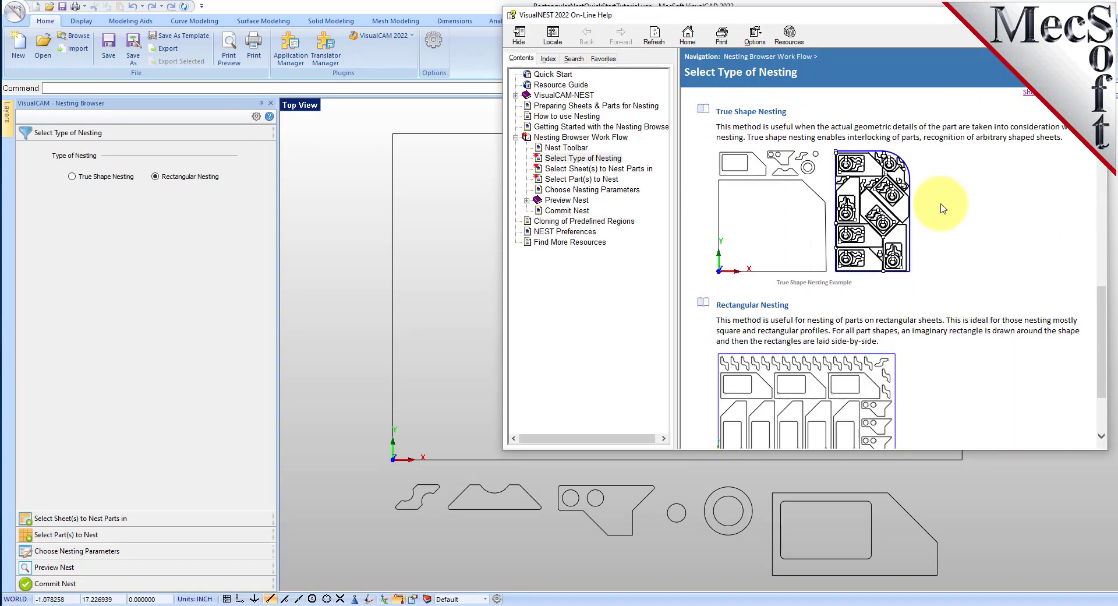
{"action": "left_click", "coordinate": [1095, 15]}
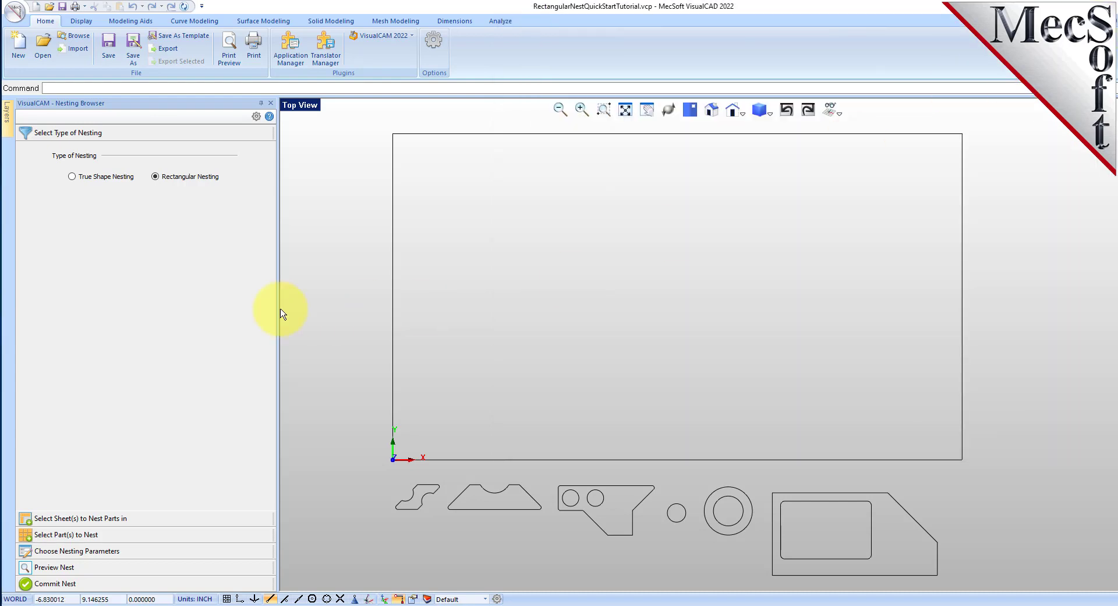
- Add the large rectangular curve to the list of sheets to nest parts in
{"action": "left_click", "coordinate": [119, 518]}
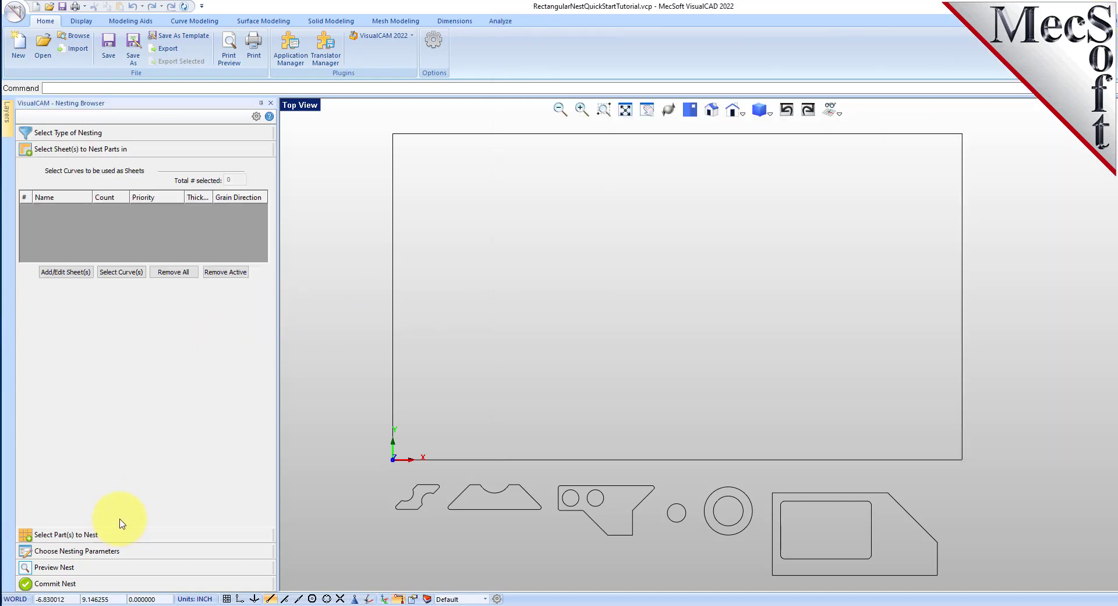
{"action": "left_click", "coordinate": [118, 274]}
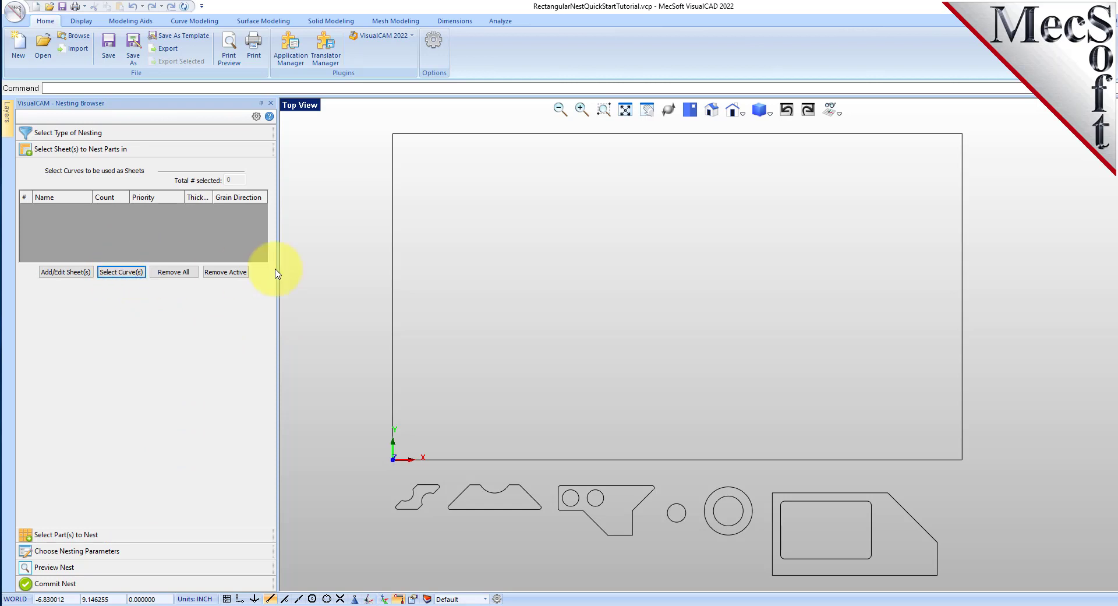
{"action": "left_click", "coordinate": [491, 134]}
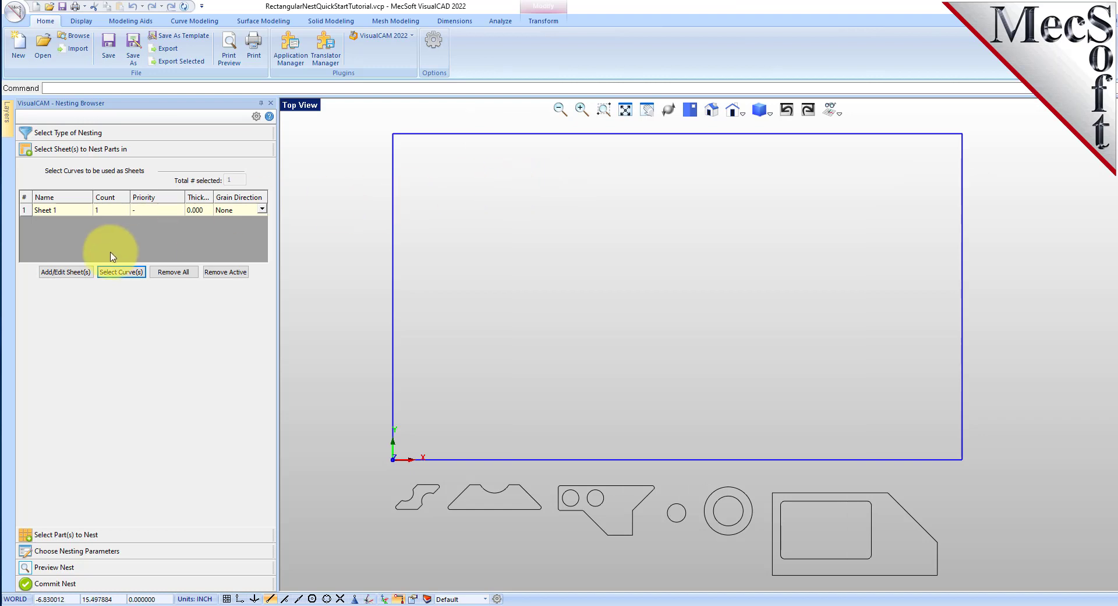
- Narrow the Priority column in the sheet list and set the count of Sheet 1 to 2
{"action": "left_click", "coordinate": [34, 211]}
{"action": "left_click", "coordinate": [32, 211]}
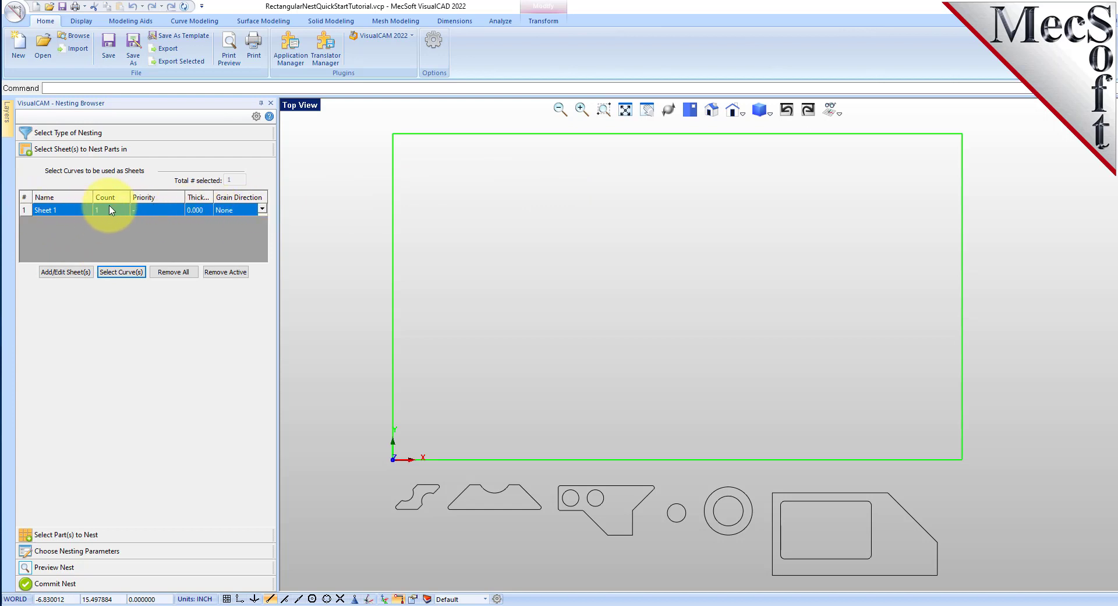
{"action": "left_click", "coordinate": [121, 244]}
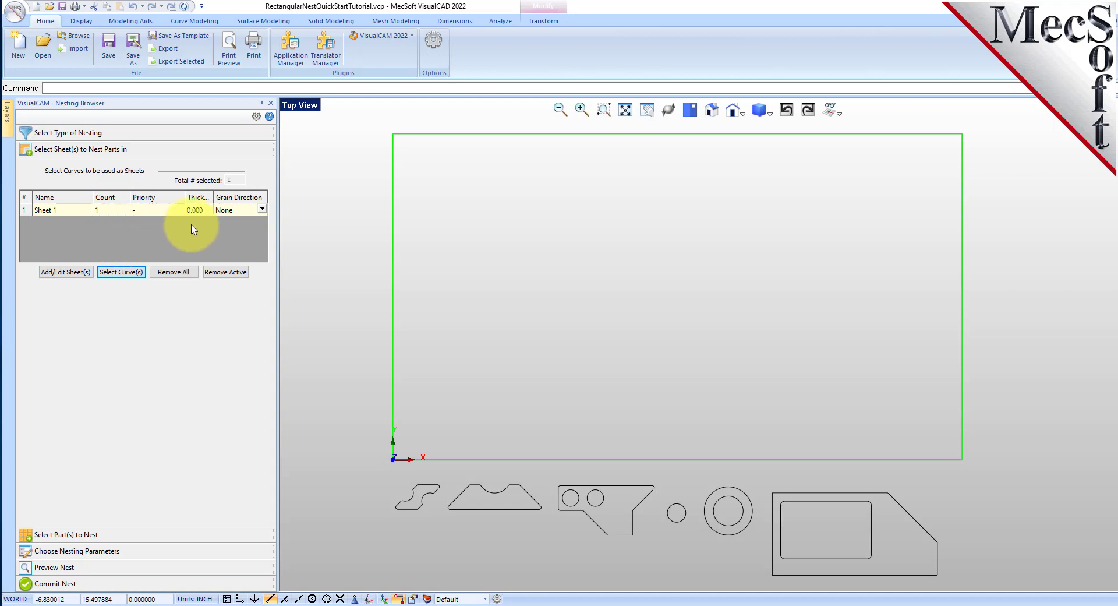
{"action": "left_click_drag", "start_coordinate": [185, 197], "coordinate": [164, 196]}
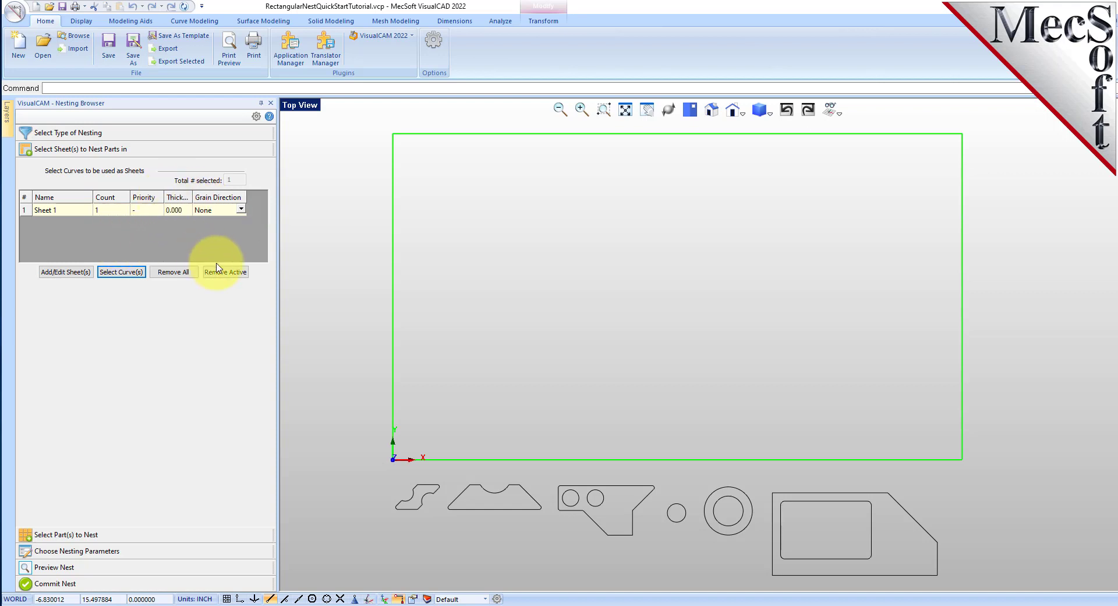
{"action": "left_click", "coordinate": [106, 212]}
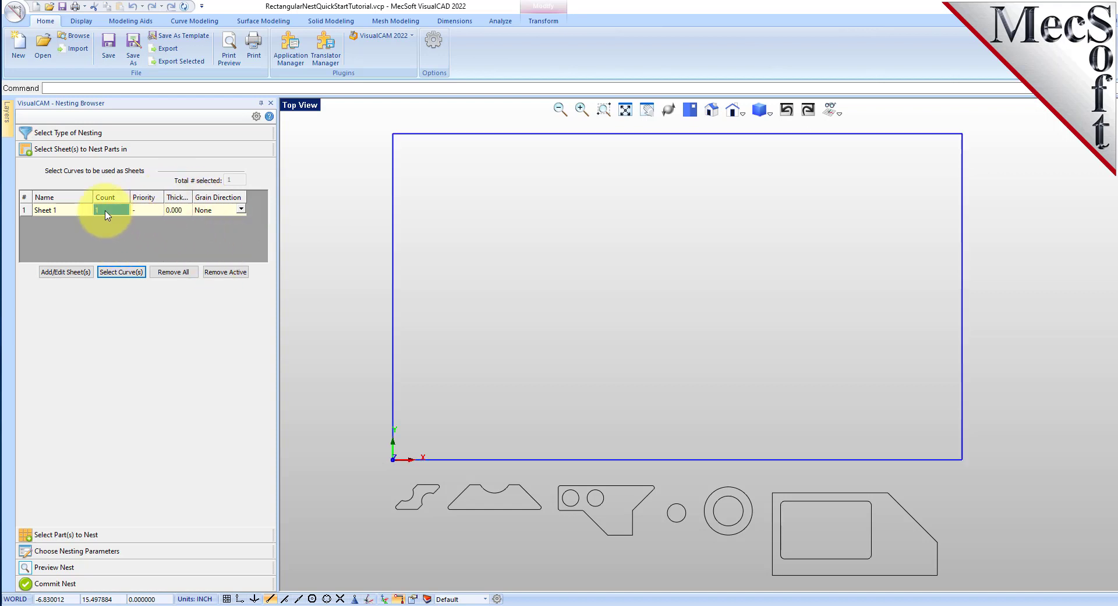
{"action": "type", "text": "2"}
{"action": "key", "text": "Return"}
- Add all the curves below the sheet to the list of parts to nest
{"action": "left_click", "coordinate": [91, 534]}
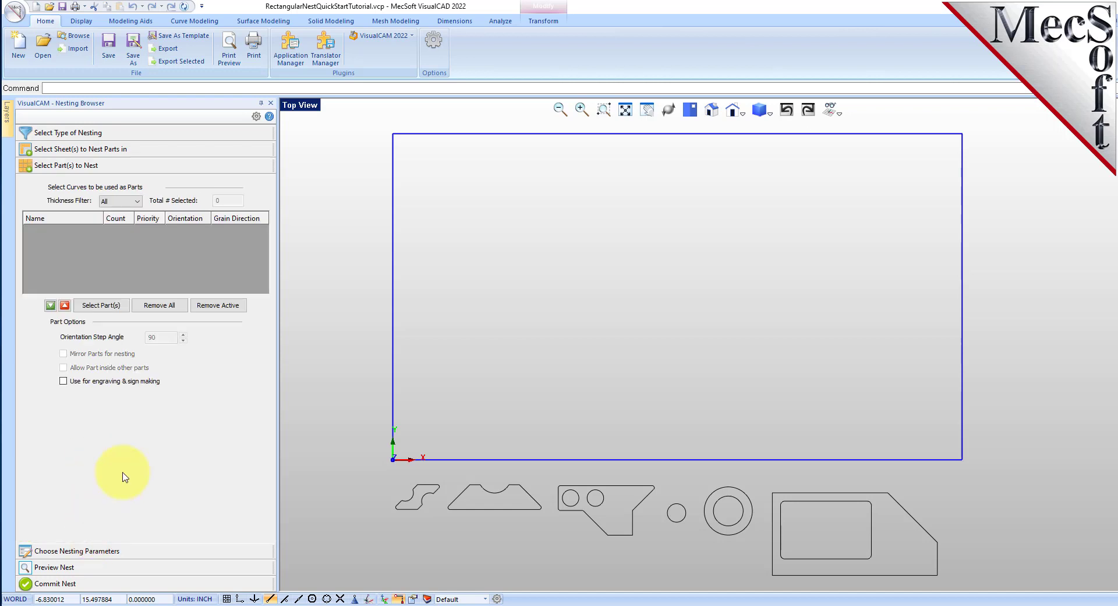
{"action": "left_click", "coordinate": [102, 305]}
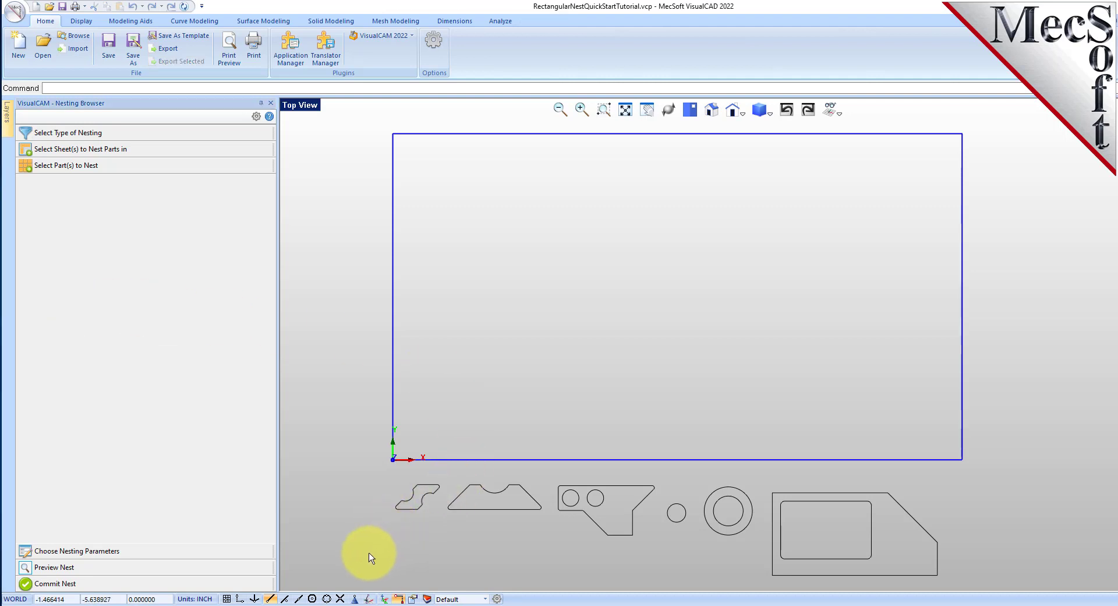
{"action": "left_click_drag", "start_coordinate": [369, 568], "coordinate": [962, 469]}
{"action": "key", "text": "Return"}
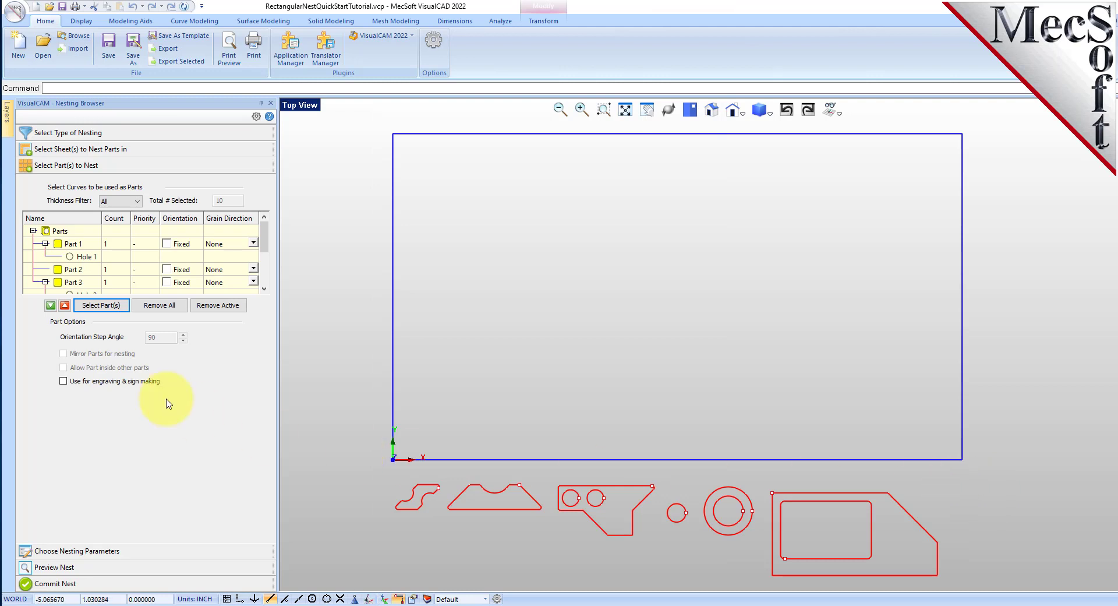
- Examine which curves the entries in the parts list represent by highlighting Parts 1 to 3 and Holes 2 to 4
{"action": "left_click", "coordinate": [80, 245]}
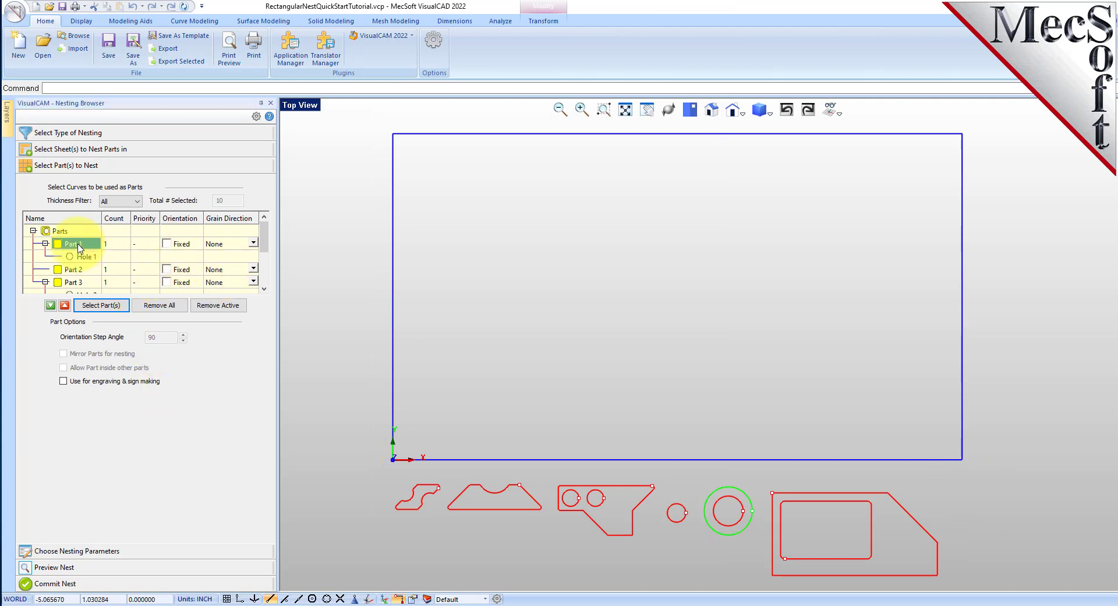
{"action": "left_click", "coordinate": [80, 271]}
{"action": "scroll", "coordinate": [76, 259], "scroll_direction": "down", "scroll_amount": 2}
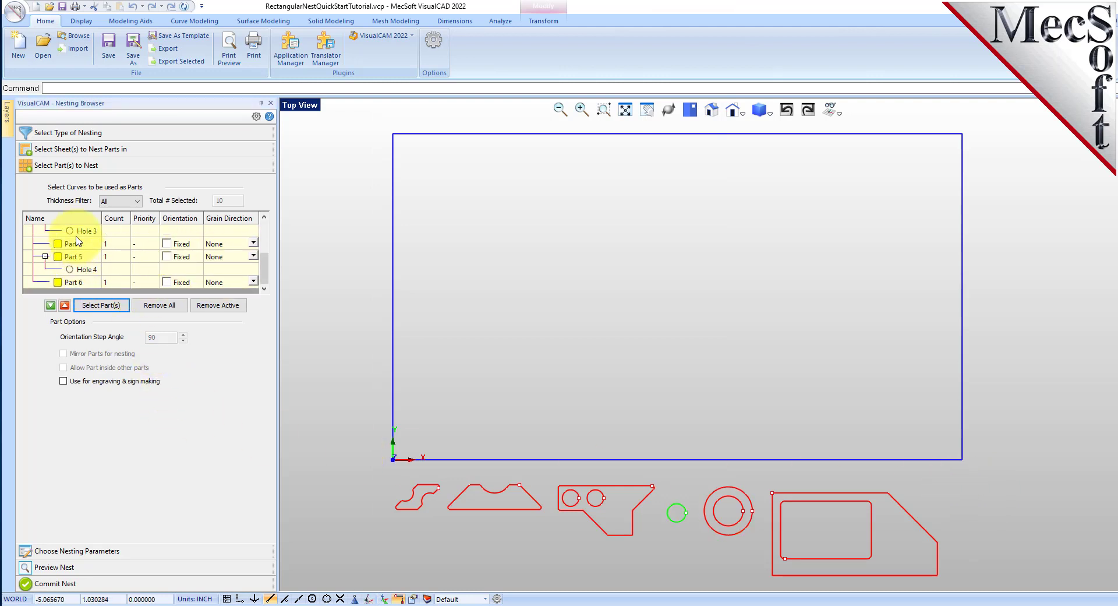
{"action": "left_click", "coordinate": [82, 232]}
{"action": "left_click", "coordinate": [82, 269]}
{"action": "scroll", "coordinate": [83, 272], "scroll_direction": "up", "scroll_amount": 1}
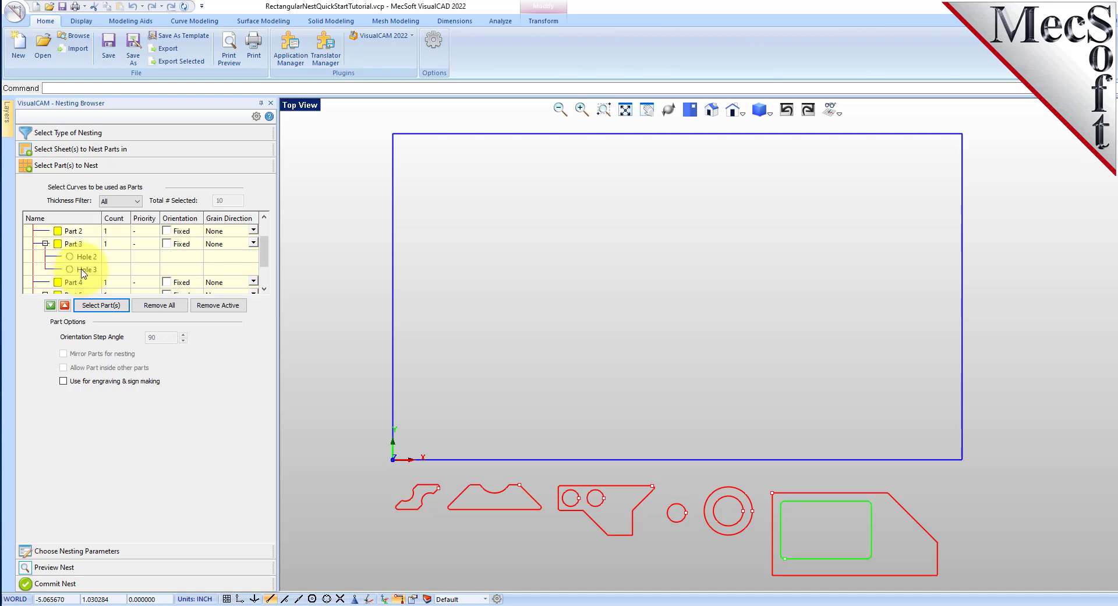
{"action": "left_click", "coordinate": [74, 243]}
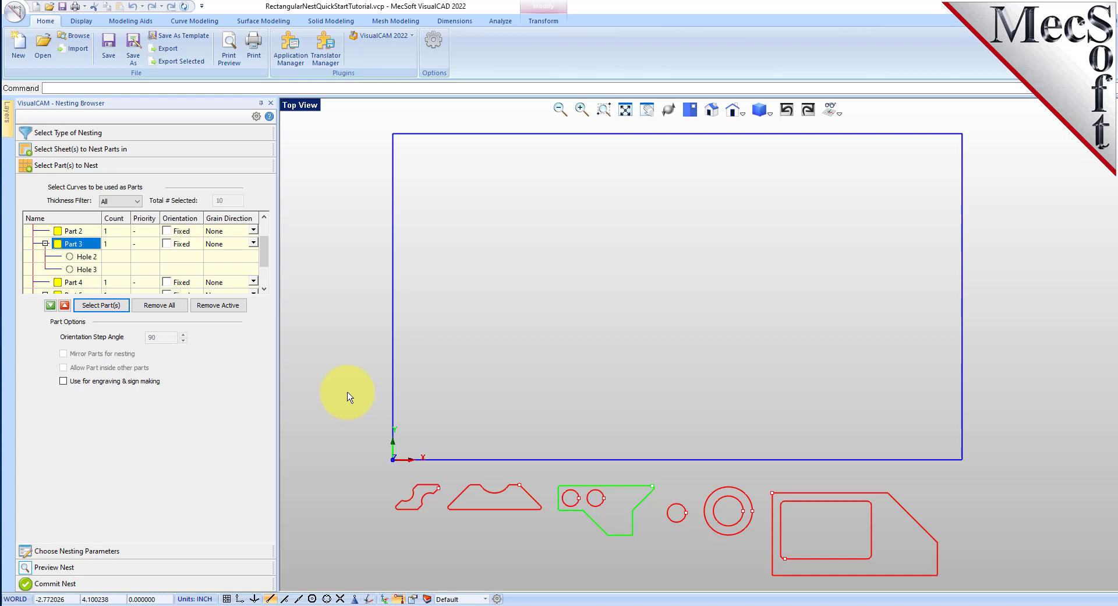
{"action": "left_click", "coordinate": [88, 258]}
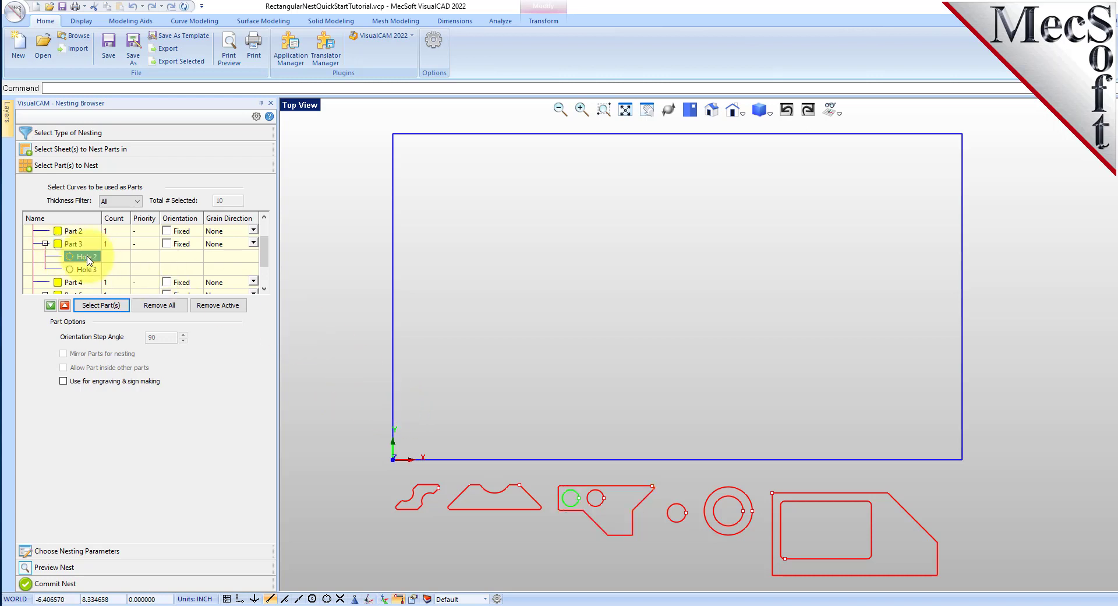
- Examine which curves the remaining parts list entries represent by highlighting Hole 3, Part 3 and the entries through Hole 4 and Part 5
{"action": "left_click", "coordinate": [88, 269]}
{"action": "left_click", "coordinate": [82, 244]}
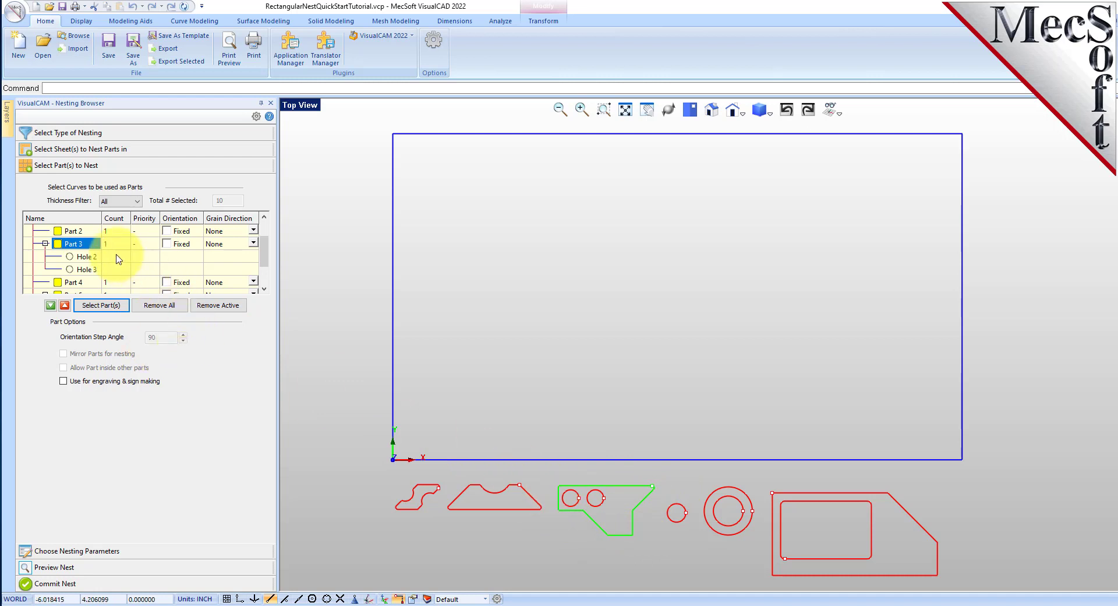
{"action": "key", "text": "Down"}
{"action": "key", "text": "Down"}
{"action": "key", "text": "Down"}
{"action": "key", "text": "Down"}
{"action": "key", "text": "Down"}
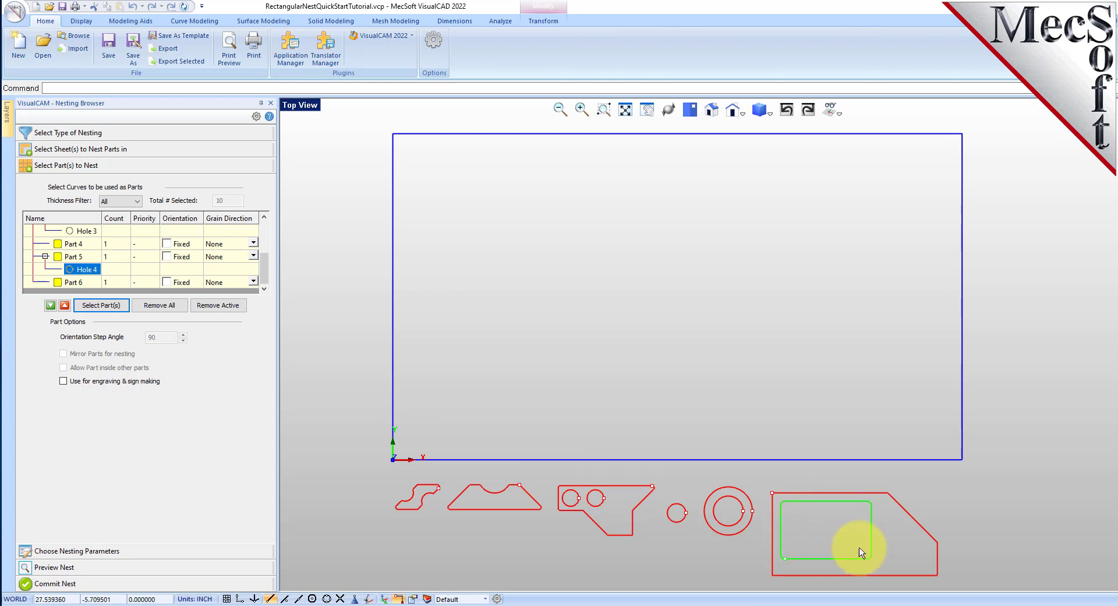
{"action": "left_click", "coordinate": [73, 257]}
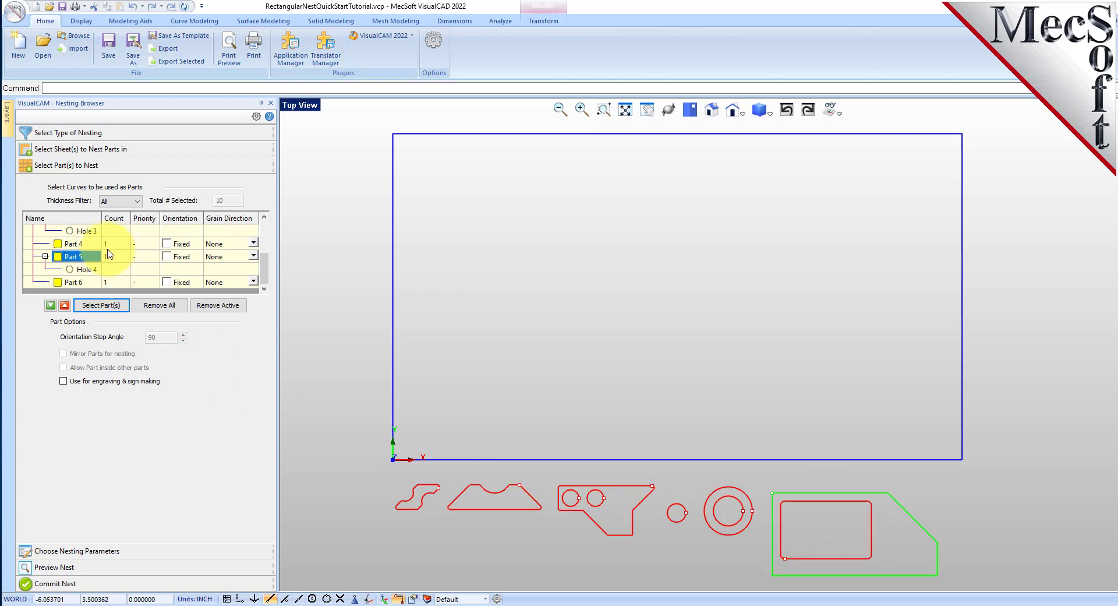
- Set the count of Part 1 to 50 and apply the same count to all the other parts
{"action": "scroll", "coordinate": [113, 245], "scroll_direction": "up", "scroll_amount": 3}
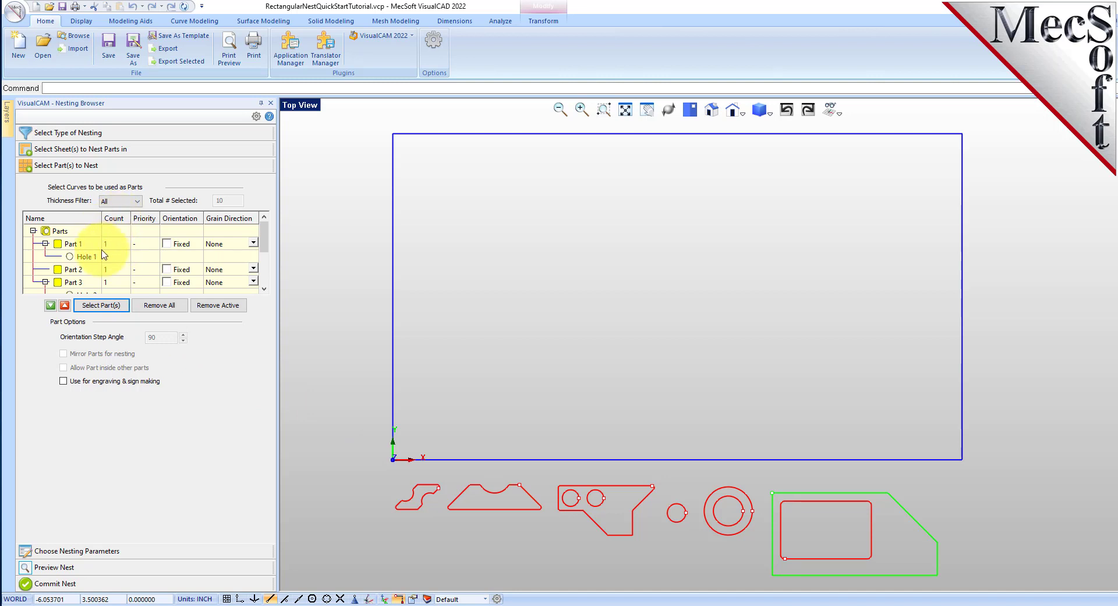
{"action": "left_click", "coordinate": [116, 244]}
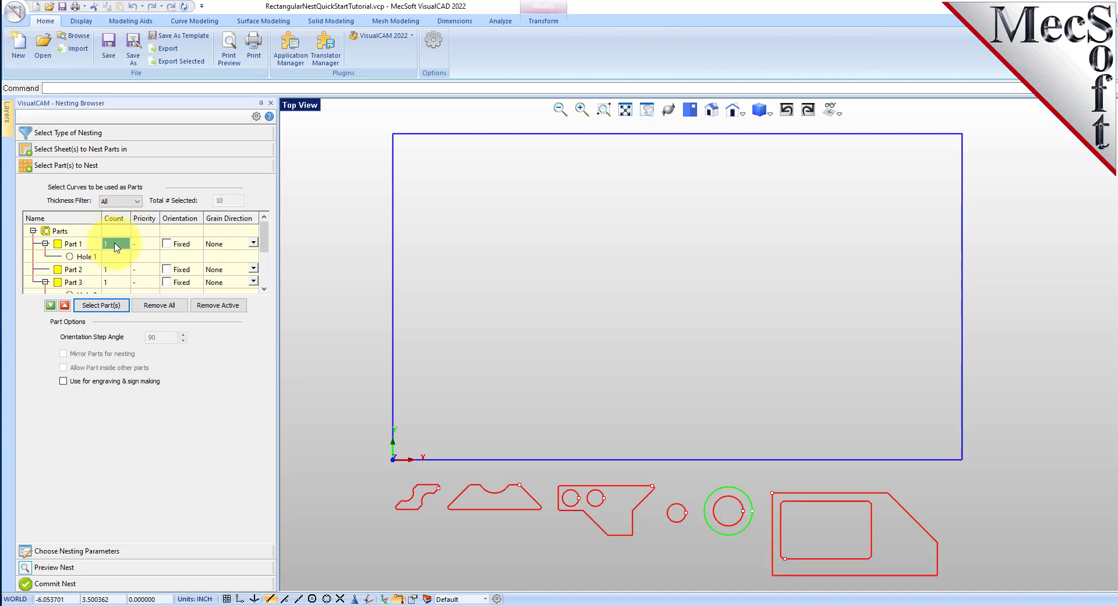
{"action": "type", "text": "50"}
{"action": "key", "text": "Return"}
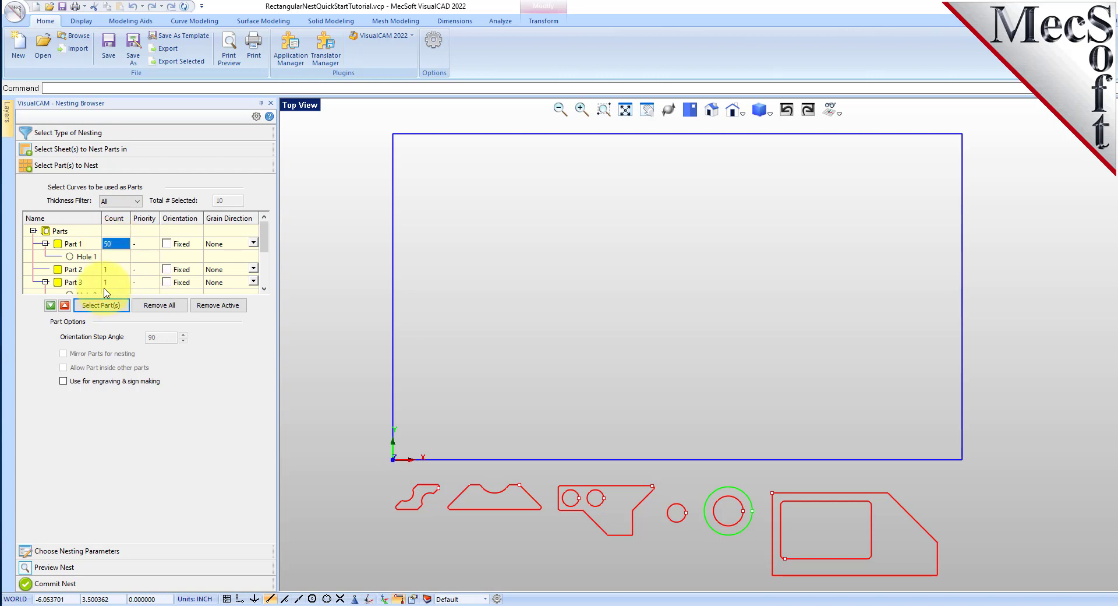
{"action": "right_click", "coordinate": [115, 244]}
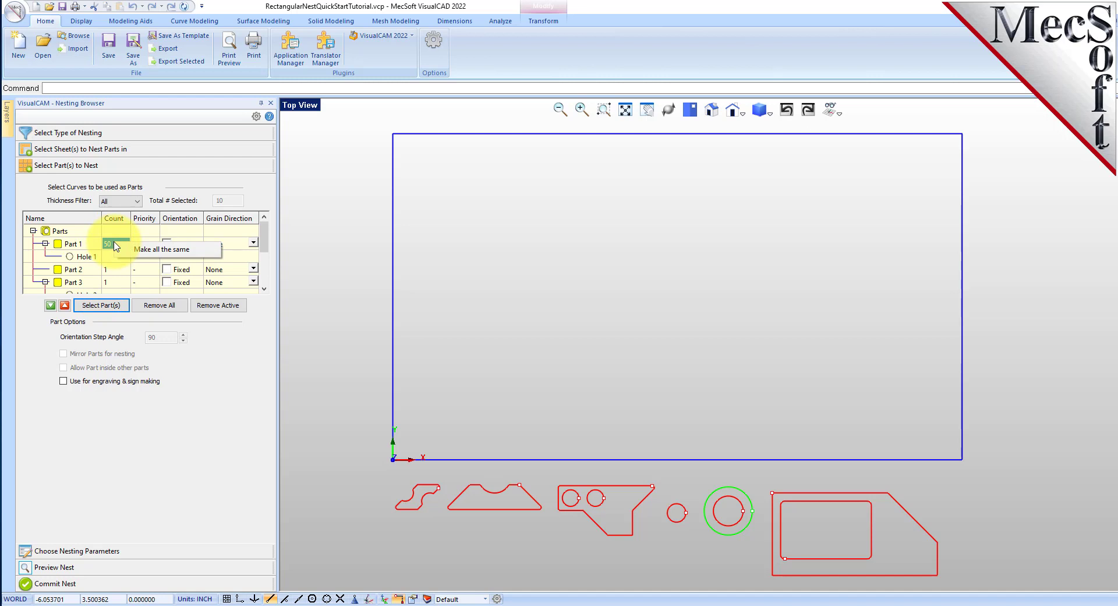
{"action": "left_click", "coordinate": [196, 256]}
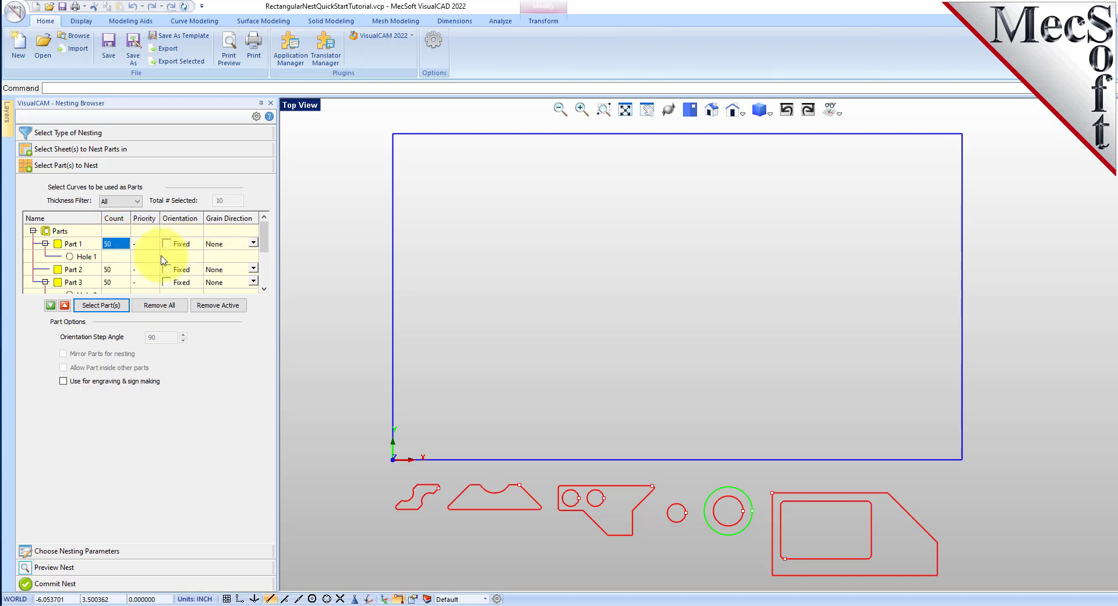
{"action": "scroll", "coordinate": [145, 246], "scroll_direction": "down", "scroll_amount": 2}
{"action": "scroll", "coordinate": [111, 266], "scroll_direction": "up", "scroll_amount": 2}
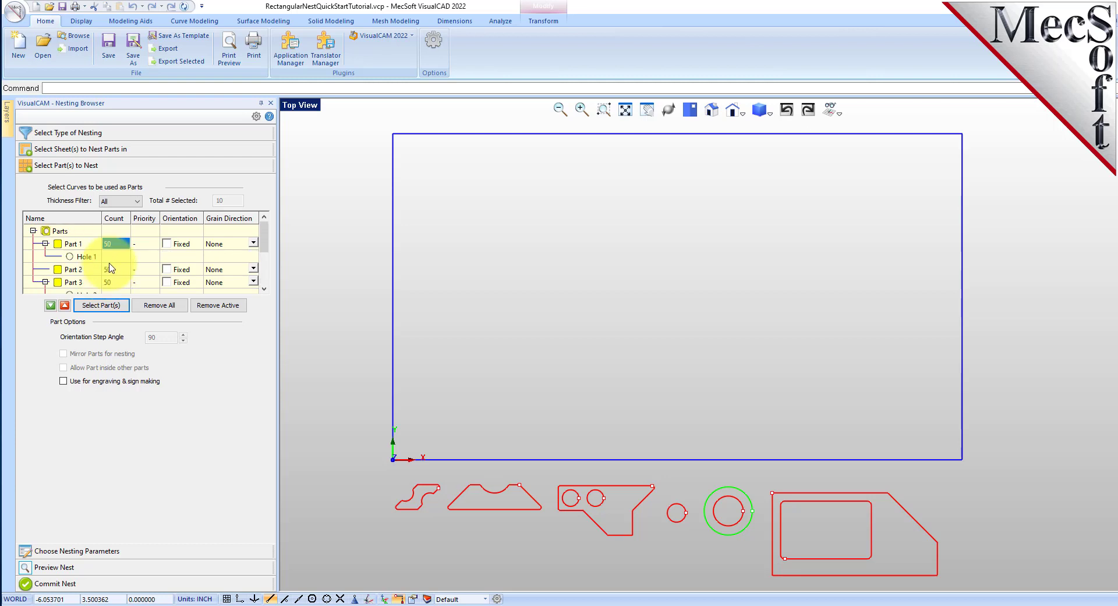
- Set the nesting distance from part to part to 0.15 and from part to sheet to 0.25
{"action": "left_click", "coordinate": [106, 551]}
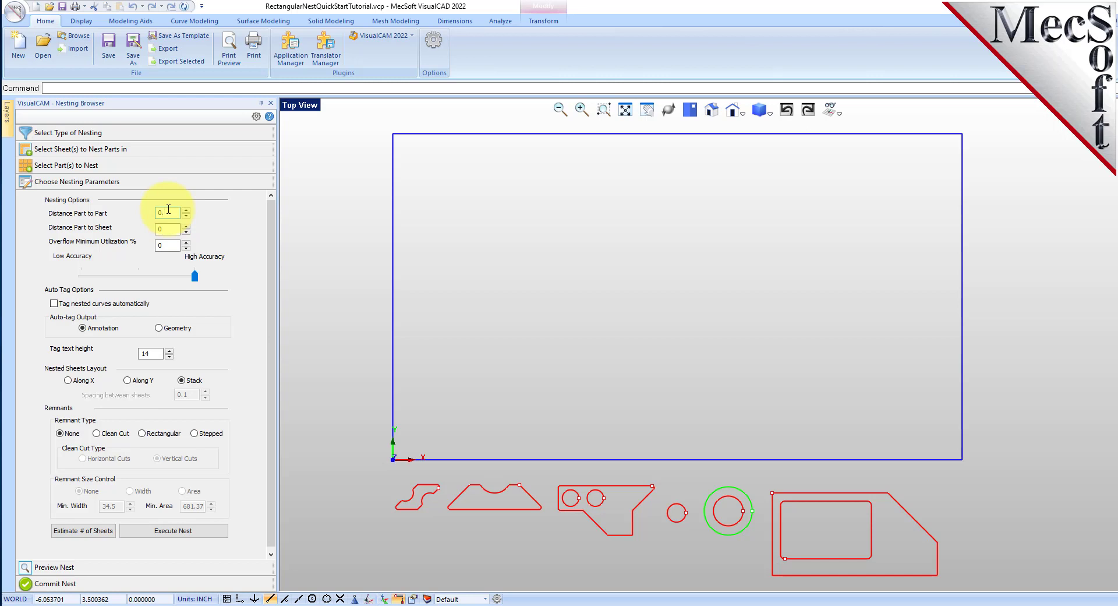
{"action": "left_click", "coordinate": [167, 227]}
{"action": "left_click", "coordinate": [167, 230]}
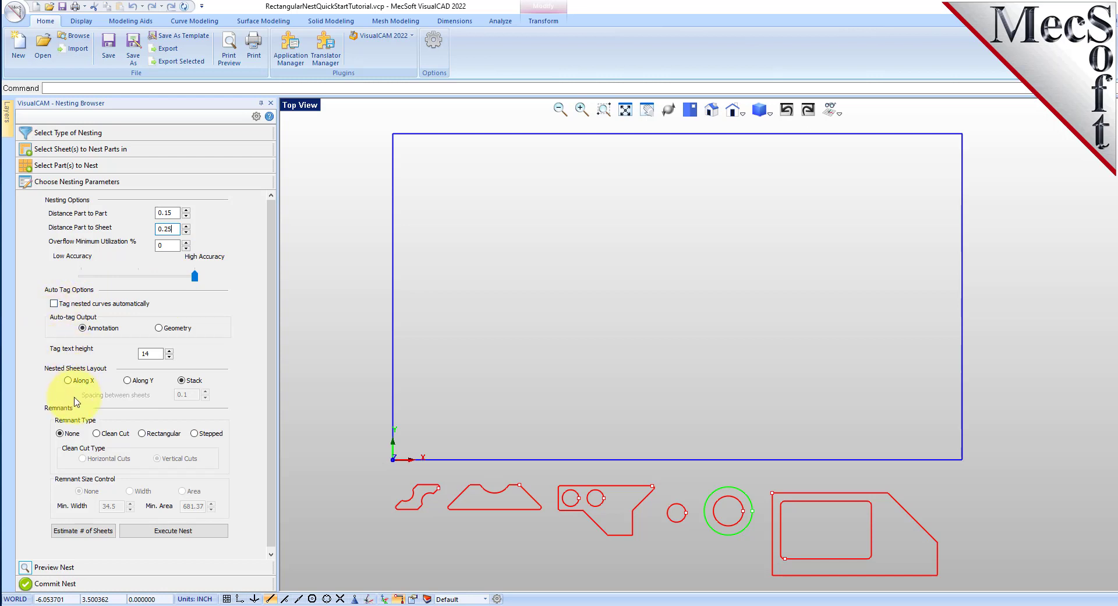
- Try the Along X and Along Y layouts for the nested sheets and return to Stack
{"action": "left_click", "coordinate": [68, 380]}
{"action": "left_click", "coordinate": [128, 380]}
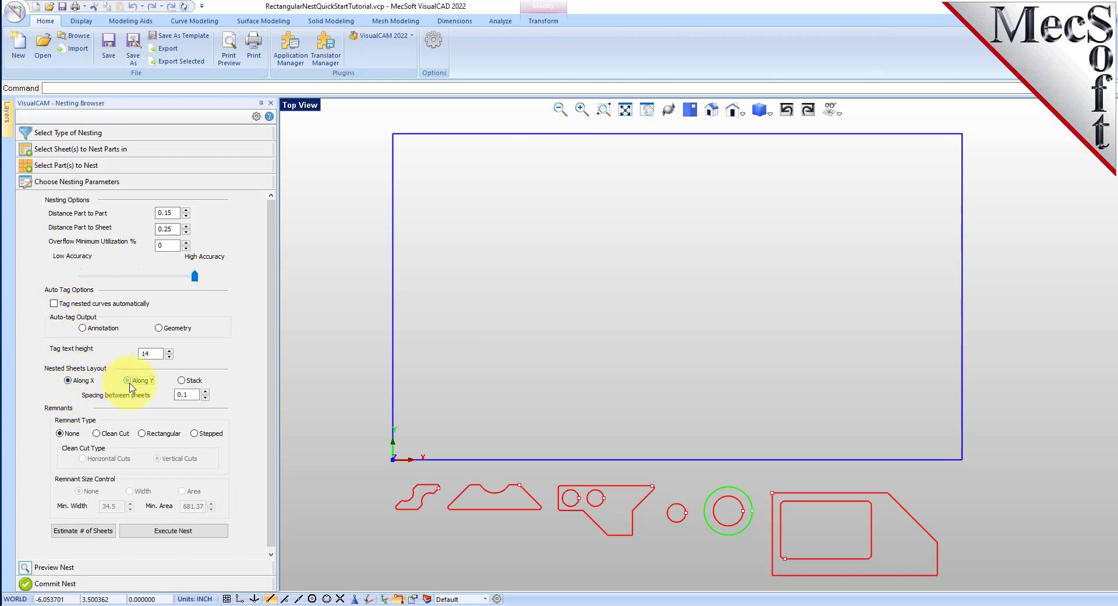
{"action": "left_click", "coordinate": [182, 383]}
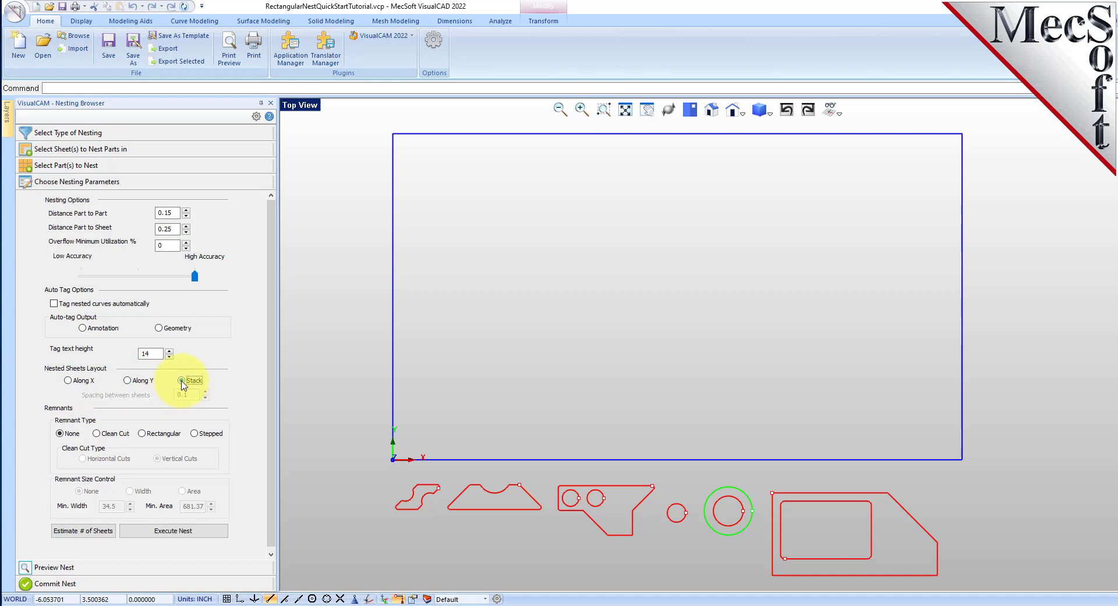
- Estimate the number of sheets needed for the nest and update the sheet count to the estimate
{"action": "left_click", "coordinate": [98, 534]}
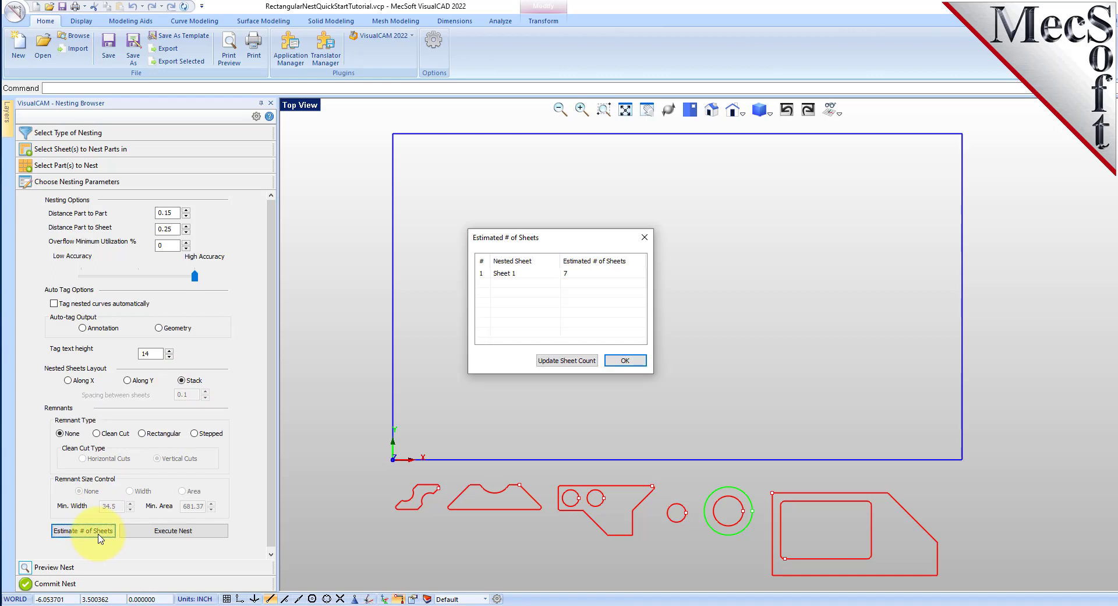
{"action": "left_click", "coordinate": [481, 275]}
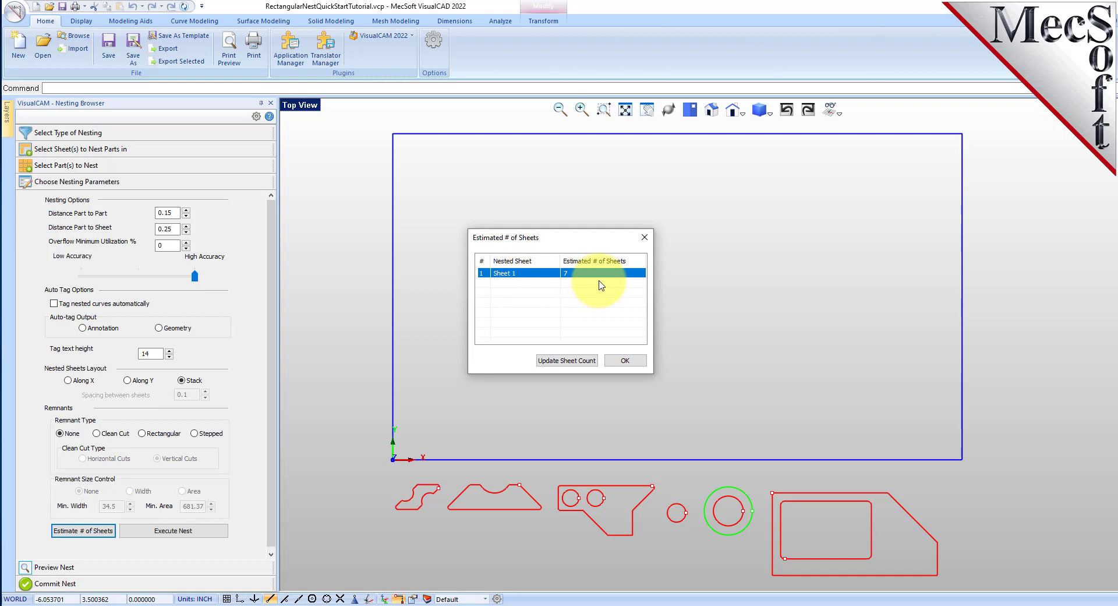
{"action": "left_click", "coordinate": [566, 362]}
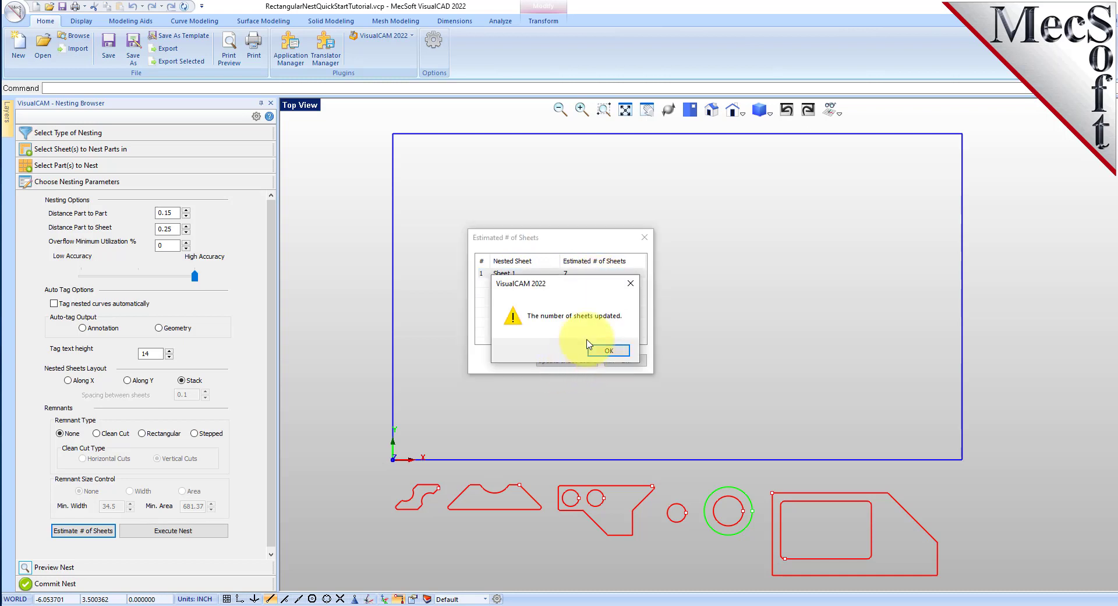
{"action": "left_click", "coordinate": [612, 355]}
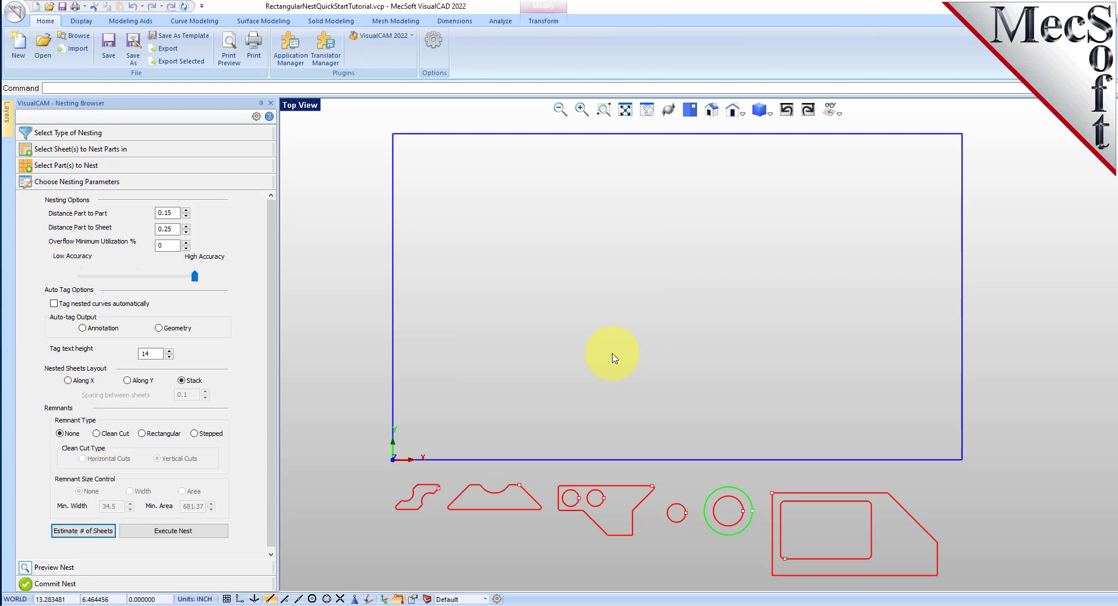
- Execute the nest without grain directions and preview nested sheets Sheet 1-2 to Sheet 1-4
{"action": "left_click", "coordinate": [194, 532]}
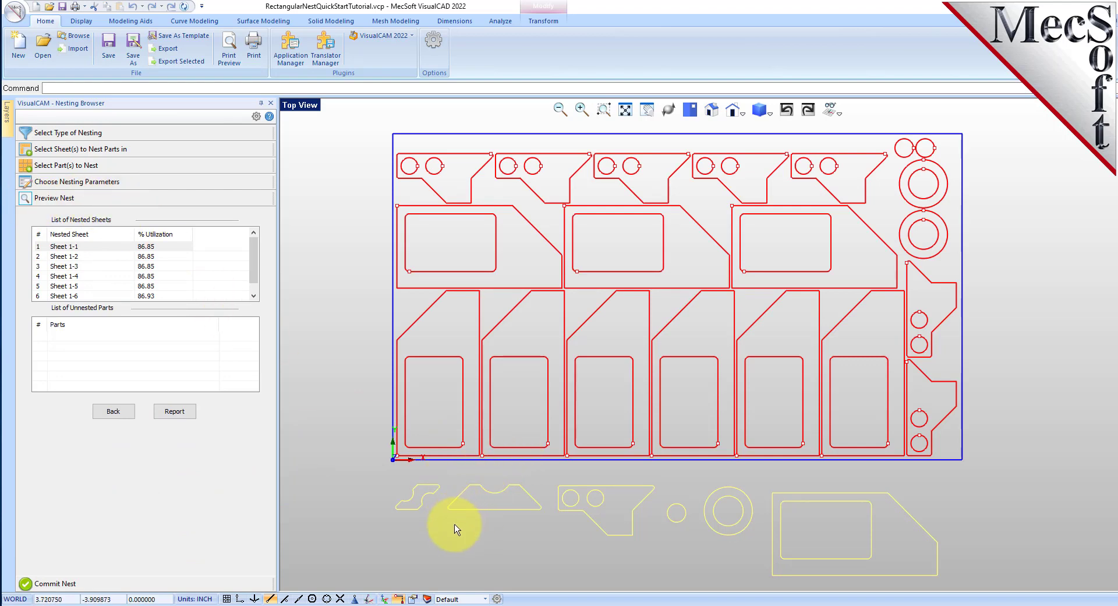
{"action": "left_click", "coordinate": [87, 256]}
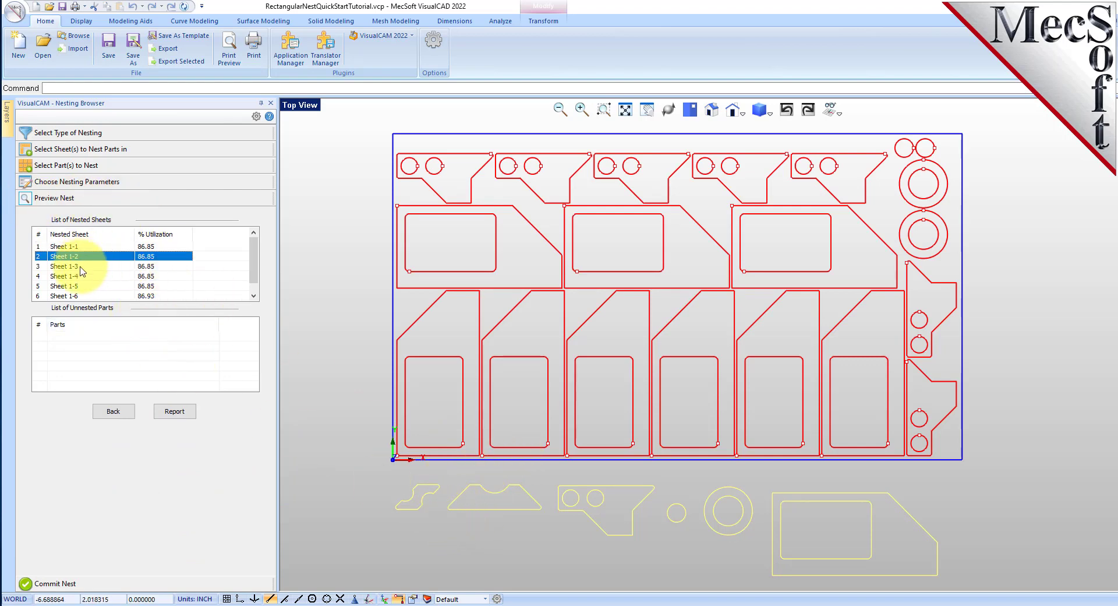
{"action": "left_click", "coordinate": [81, 267]}
{"action": "left_click", "coordinate": [81, 277]}
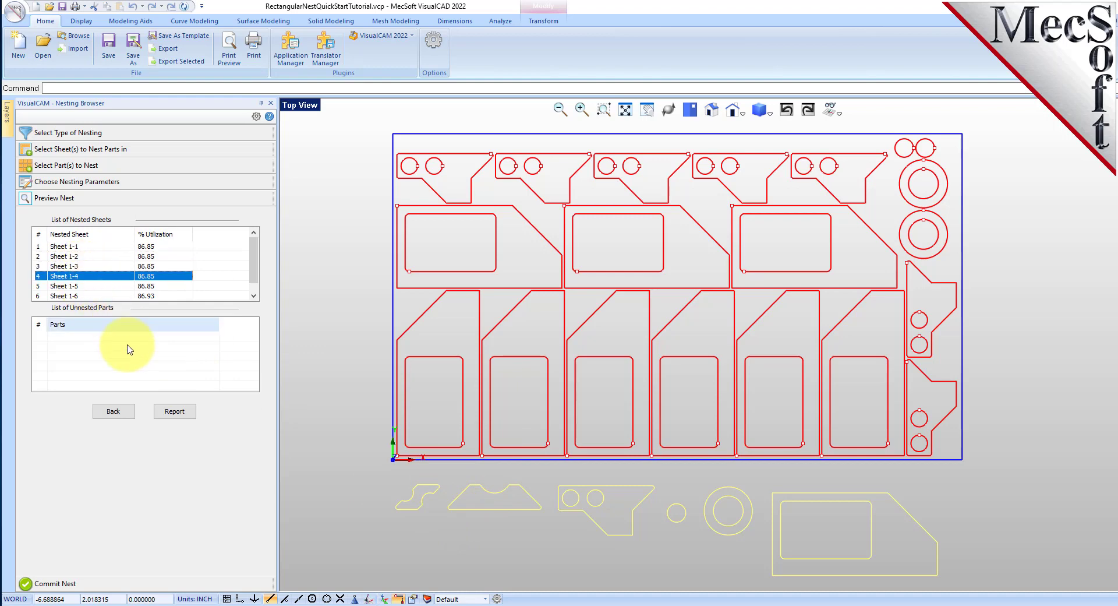
- Review the nesting report and preview the part layouts of nested sheets Sheet 1-5 to Sheet 1-7
{"action": "left_click", "coordinate": [173, 411]}
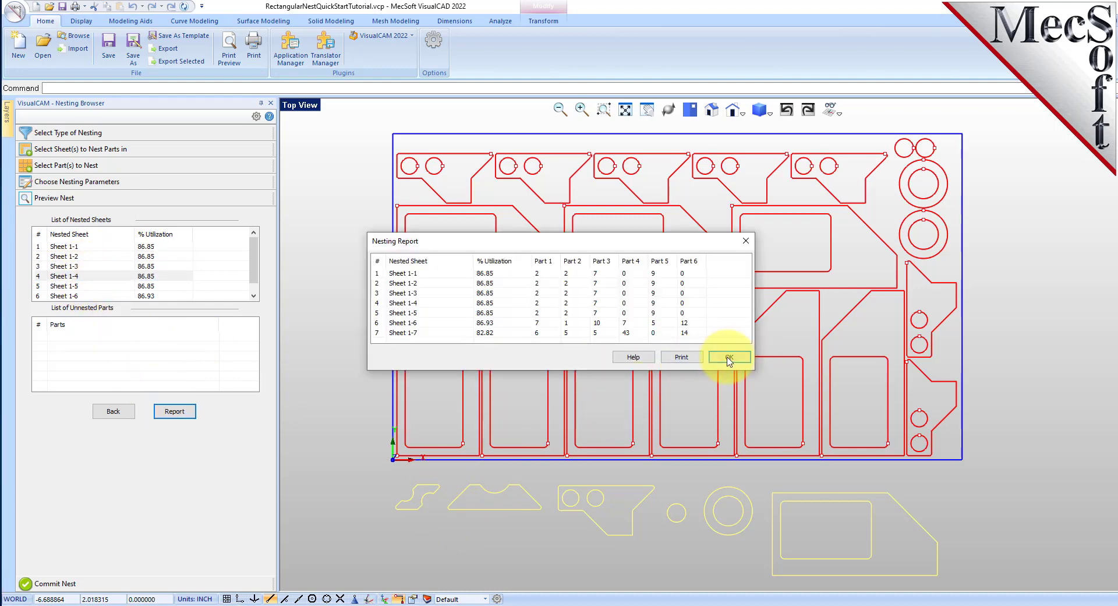
{"action": "left_click", "coordinate": [729, 358]}
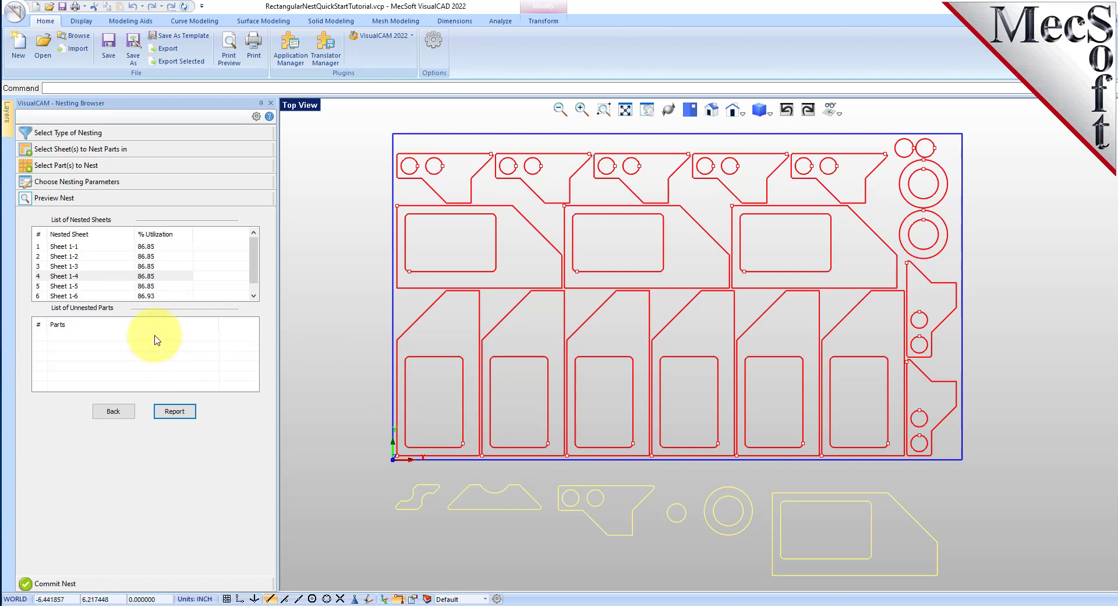
{"action": "left_click", "coordinate": [144, 286]}
{"action": "left_click", "coordinate": [145, 294]}
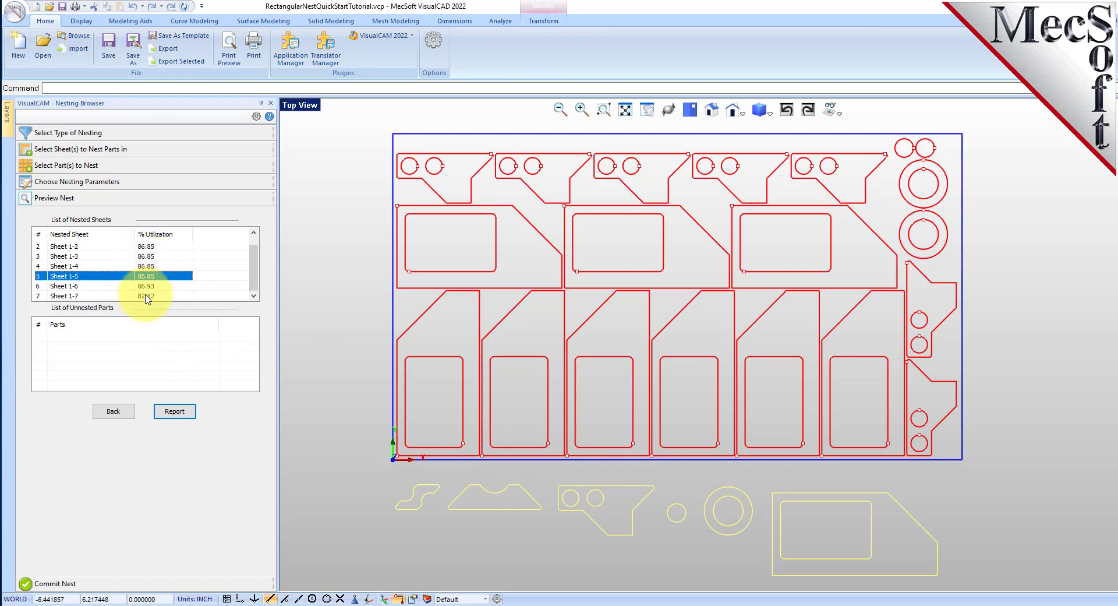
{"action": "left_click", "coordinate": [147, 297]}
{"action": "left_click", "coordinate": [145, 286]}
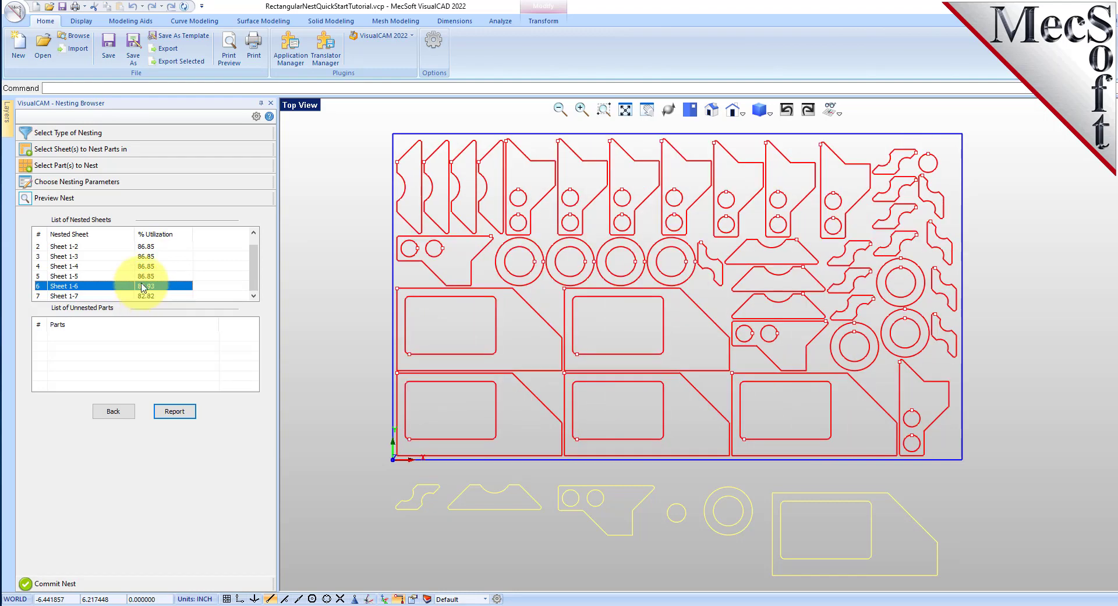
- Set the grain direction of Sheet 1 to Along X in the list of sheets to nest in
{"action": "scroll", "coordinate": [145, 251], "scroll_direction": "up", "scroll_amount": 1}
{"action": "left_click", "coordinate": [70, 149]}
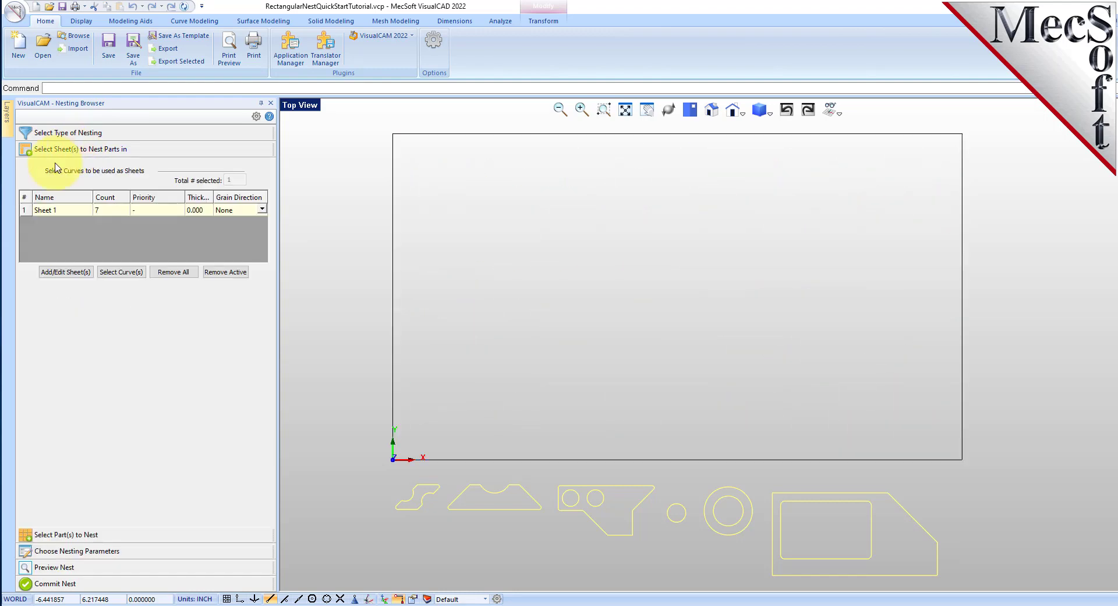
{"action": "left_click", "coordinate": [262, 210]}
{"action": "left_click", "coordinate": [262, 209]}
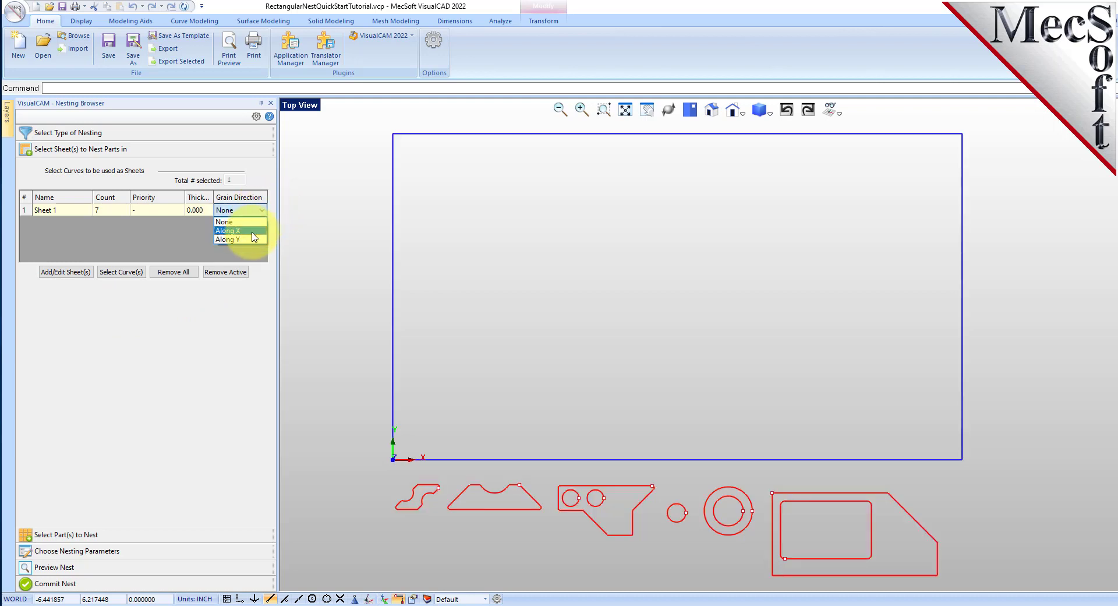
{"action": "left_click", "coordinate": [254, 220]}
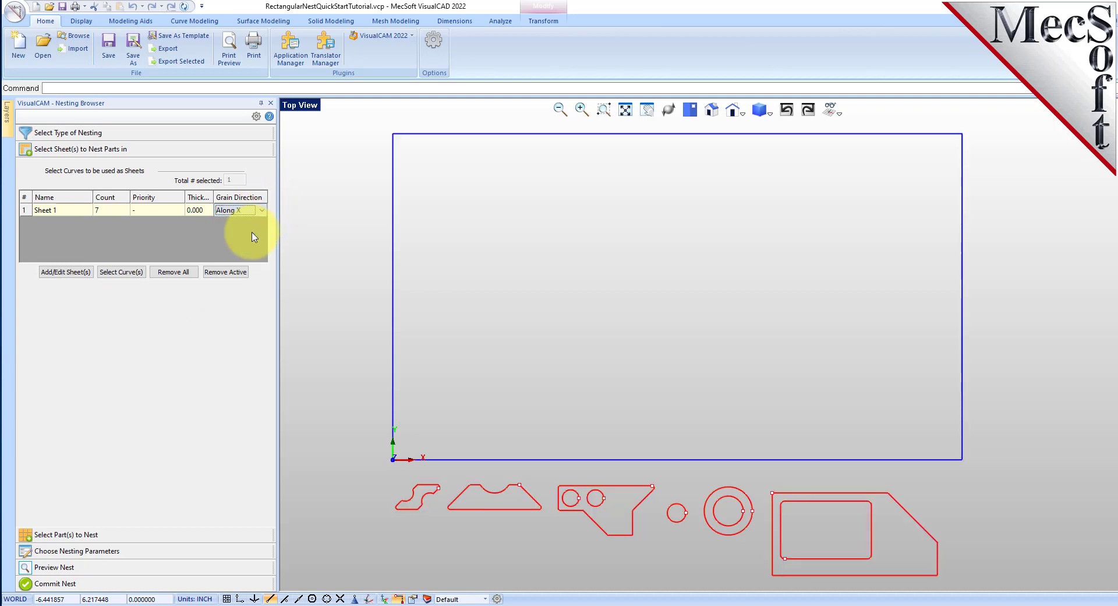
- Set the grain direction of Part 5, the large part with the rectangular hole, to Along Y
{"action": "left_click", "coordinate": [72, 535]}
{"action": "scroll", "coordinate": [106, 247], "scroll_direction": "down", "scroll_amount": 2}
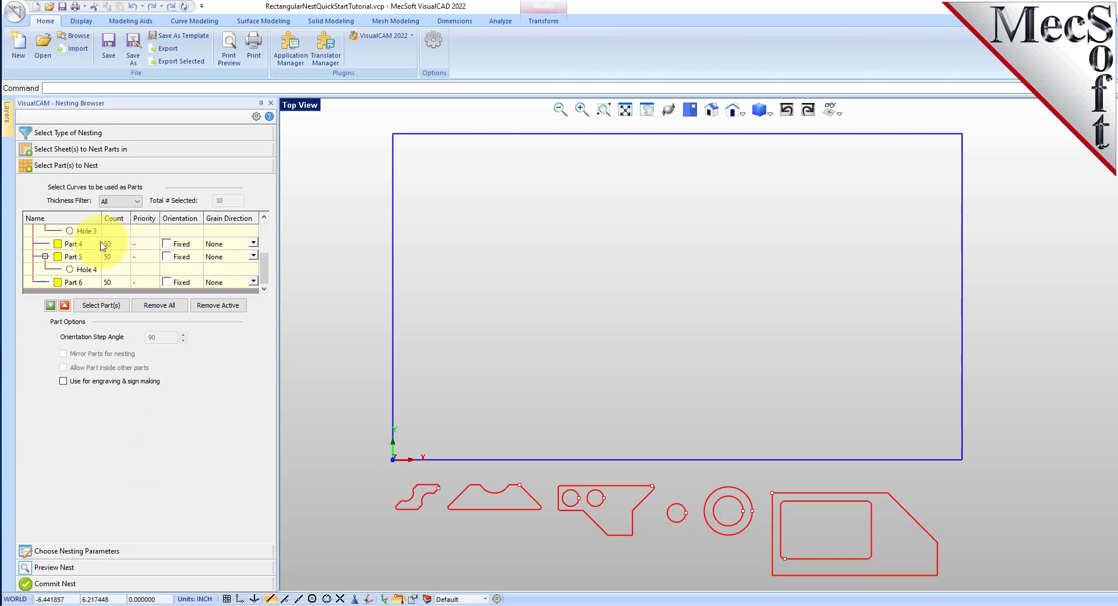
{"action": "left_click", "coordinate": [70, 256]}
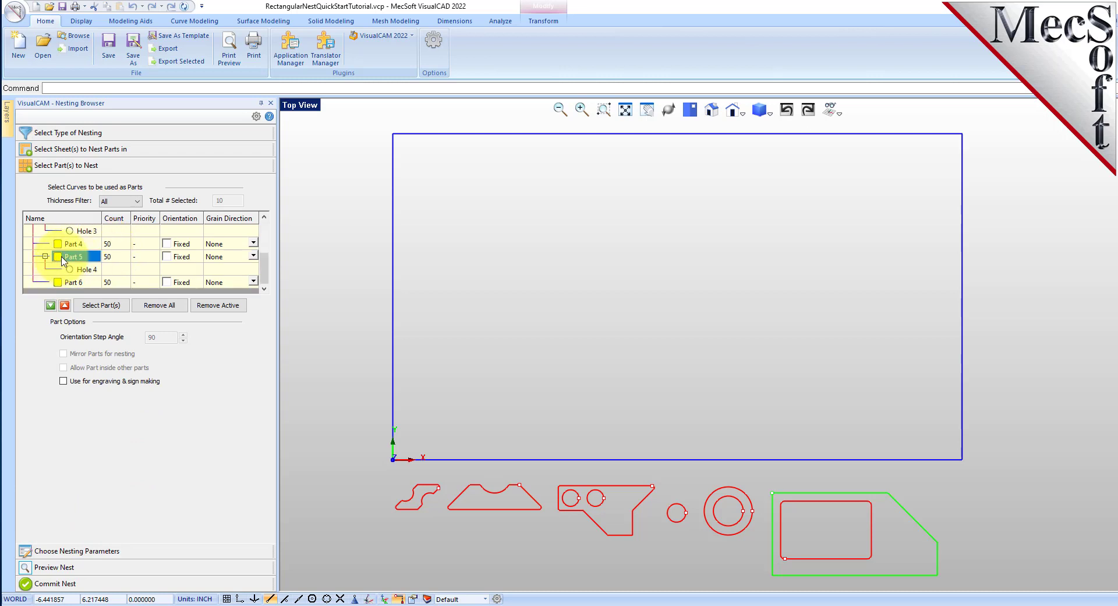
{"action": "left_click", "coordinate": [252, 260]}
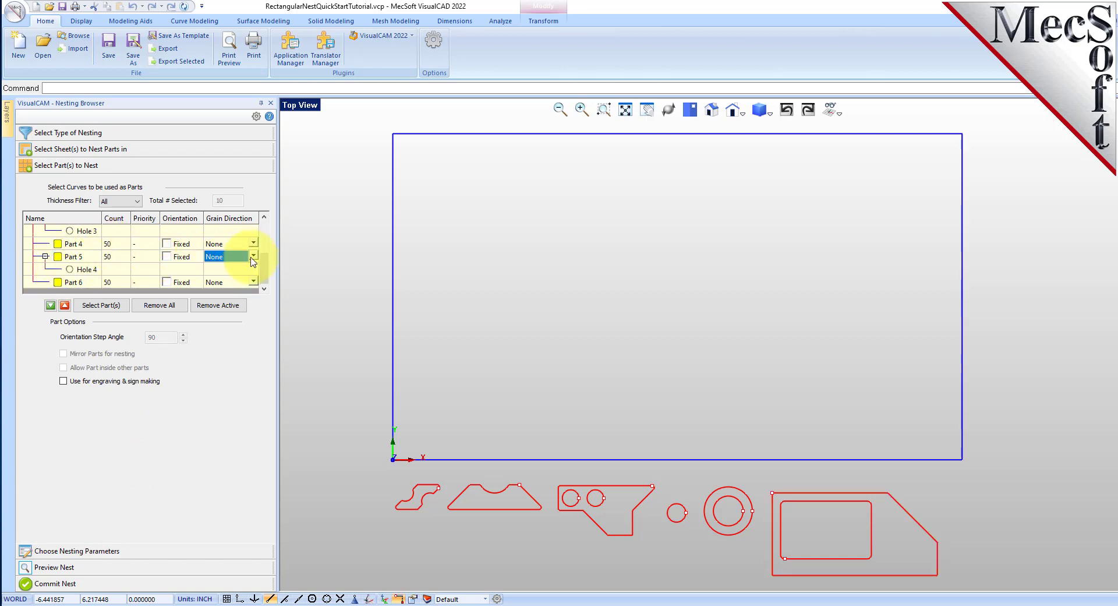
{"action": "left_click", "coordinate": [254, 260]}
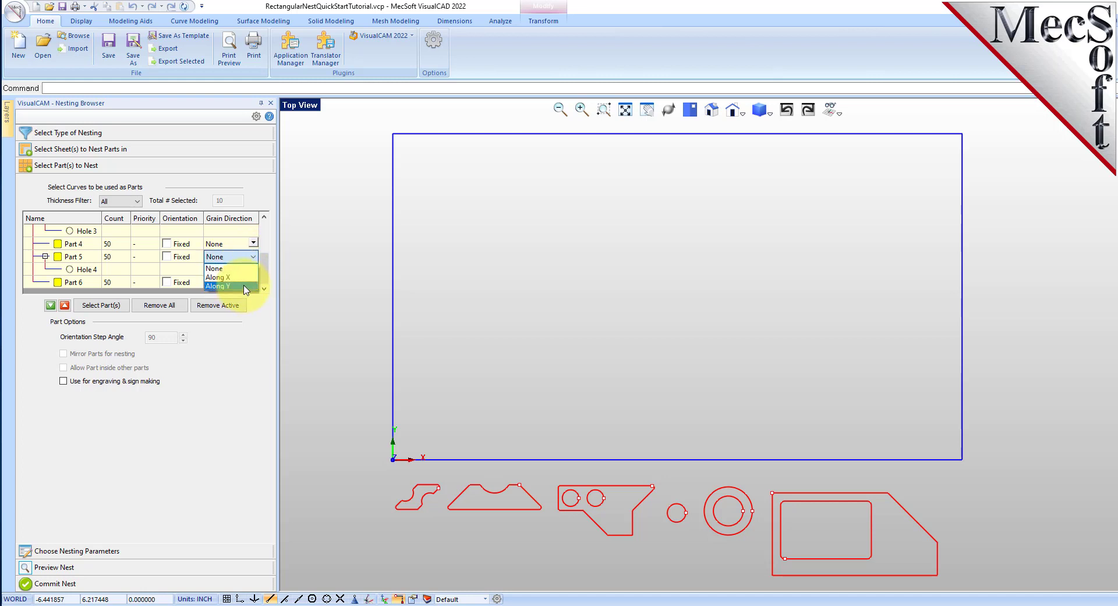
{"action": "left_click", "coordinate": [230, 293]}
- Execute the nest with the grain directions applied and preview nested sheets Sheet 1-2 to Sheet 1-7
{"action": "left_click", "coordinate": [100, 551]}
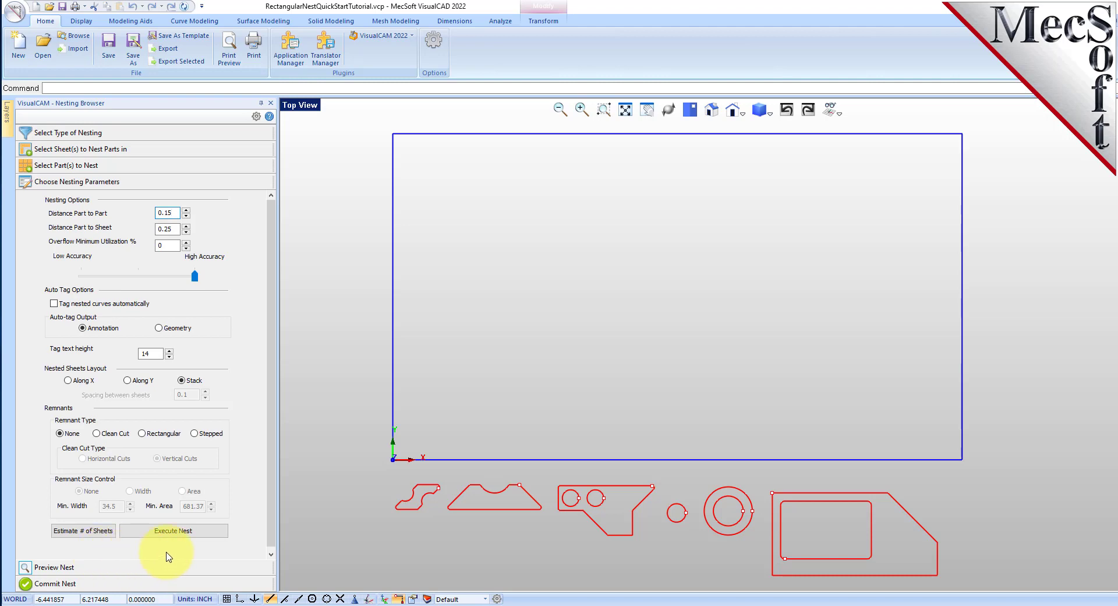
{"action": "left_click", "coordinate": [176, 531]}
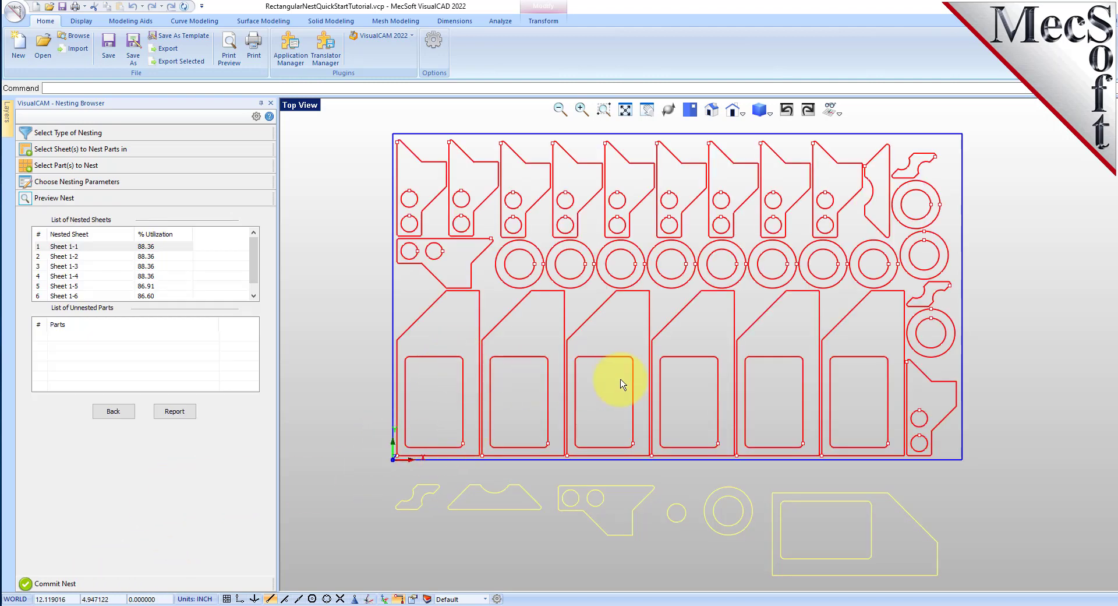
{"action": "left_click", "coordinate": [166, 257]}
{"action": "left_click", "coordinate": [166, 266]}
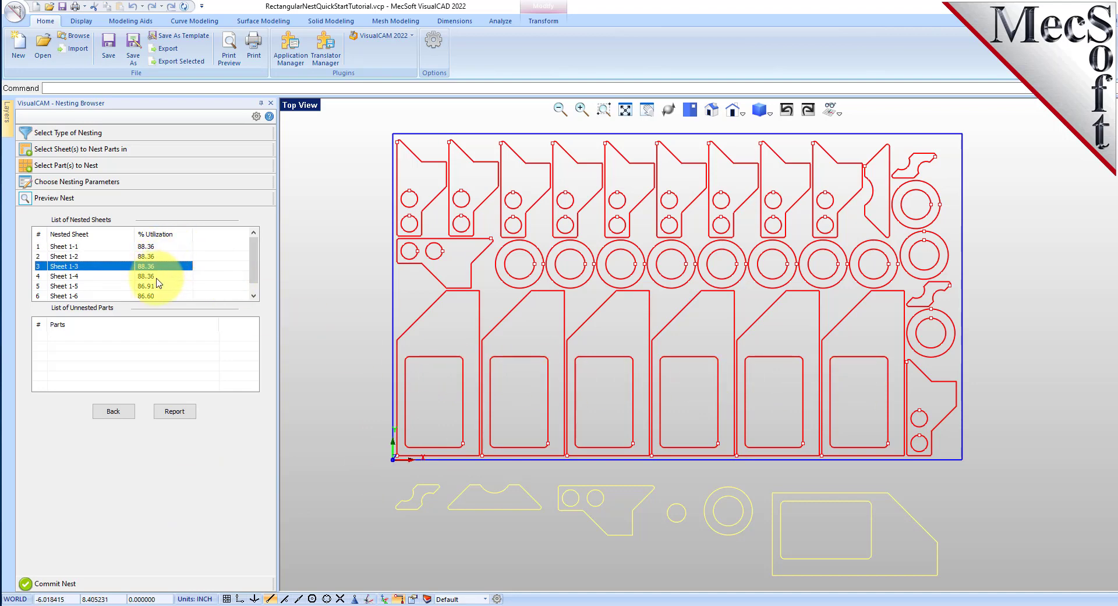
{"action": "left_click", "coordinate": [160, 276]}
{"action": "left_click", "coordinate": [156, 286]}
{"action": "left_click", "coordinate": [155, 295]}
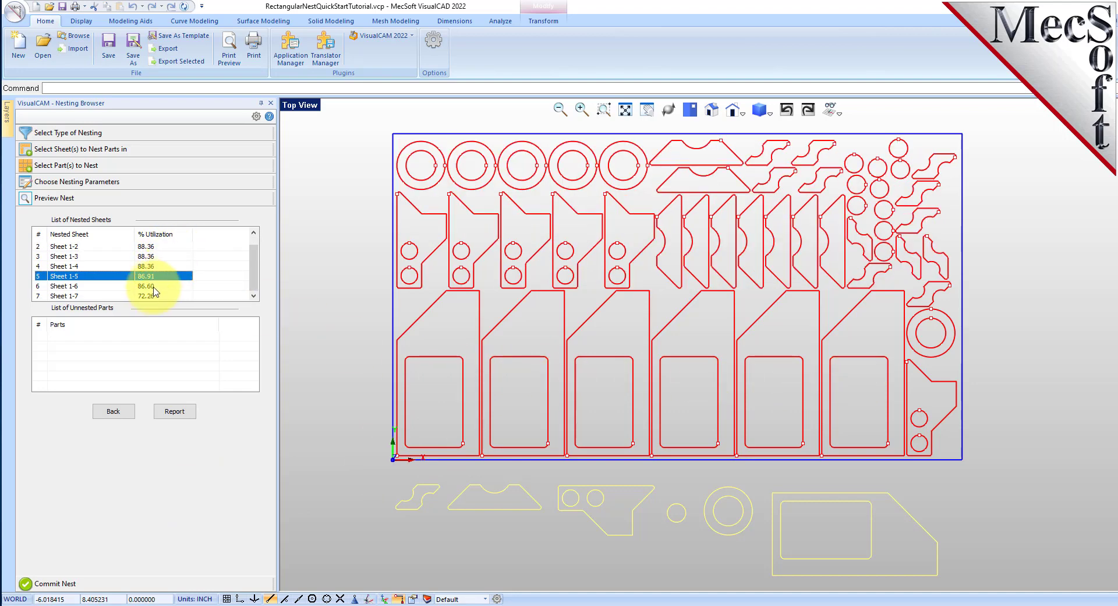
{"action": "left_click", "coordinate": [155, 296]}
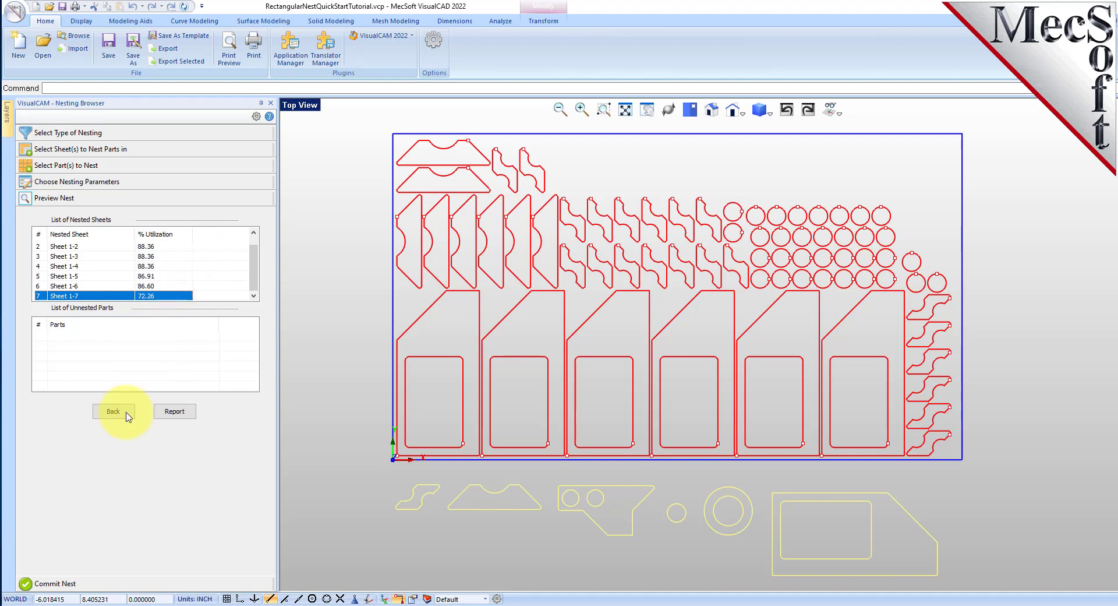
- Commit the nest with a separate layer for each nested sheet and check the sheet layers in the layer list
{"action": "left_click", "coordinate": [66, 584]}
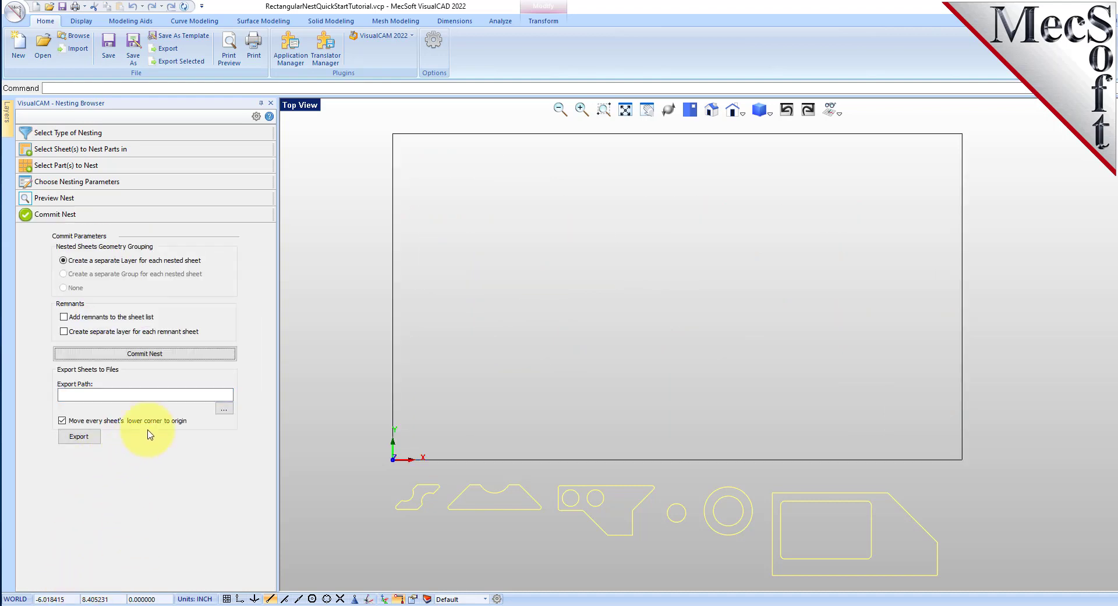
{"action": "left_click", "coordinate": [146, 354]}
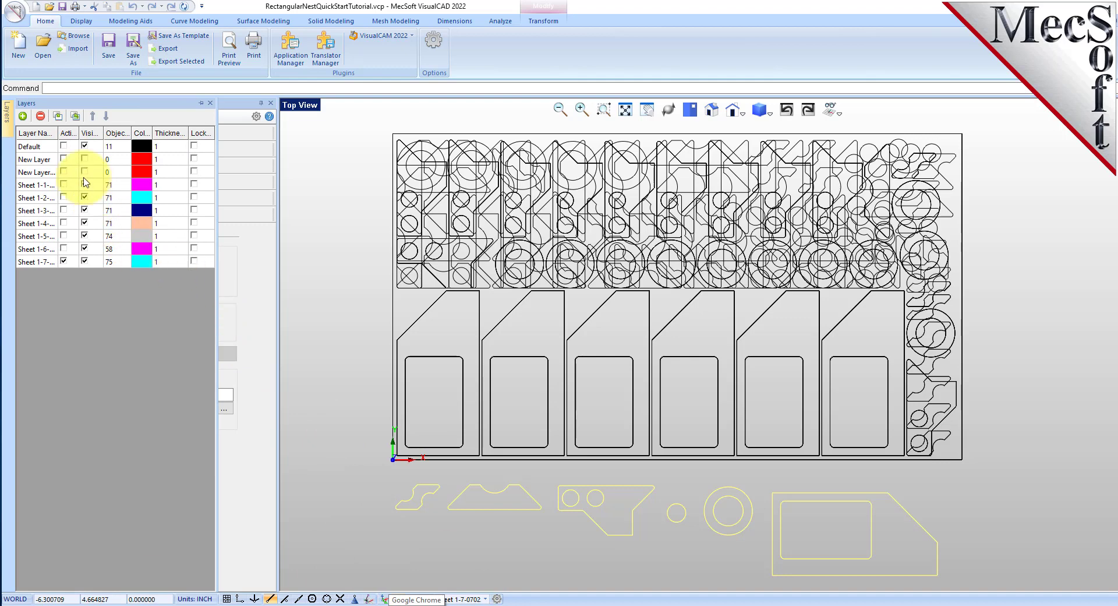
{"action": "left_click", "coordinate": [33, 186]}
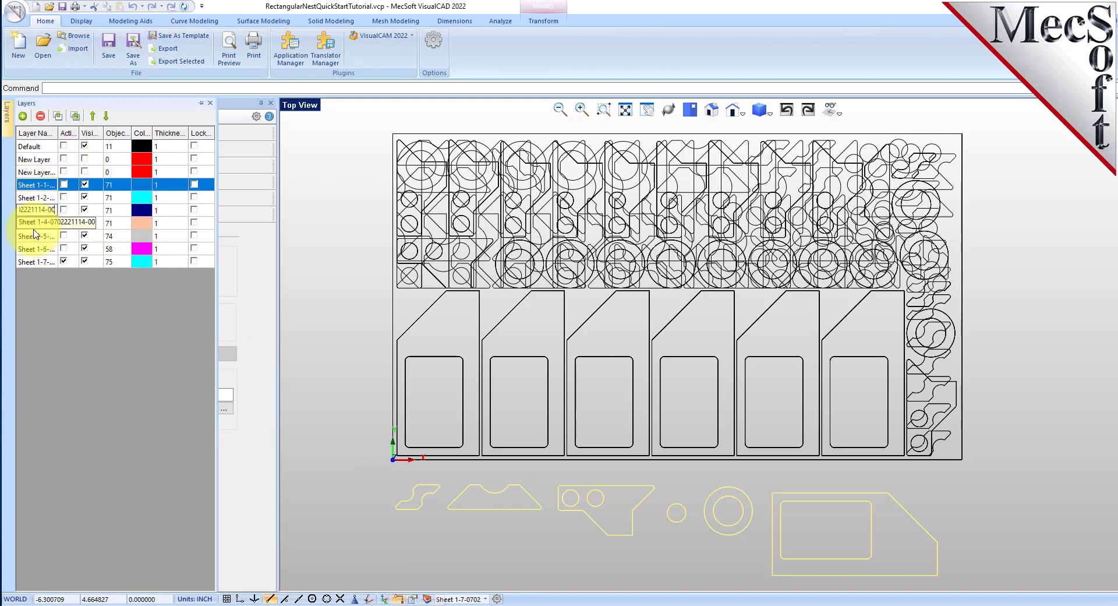
{"action": "left_click", "coordinate": [34, 223]}
{"action": "left_click", "coordinate": [34, 249]}
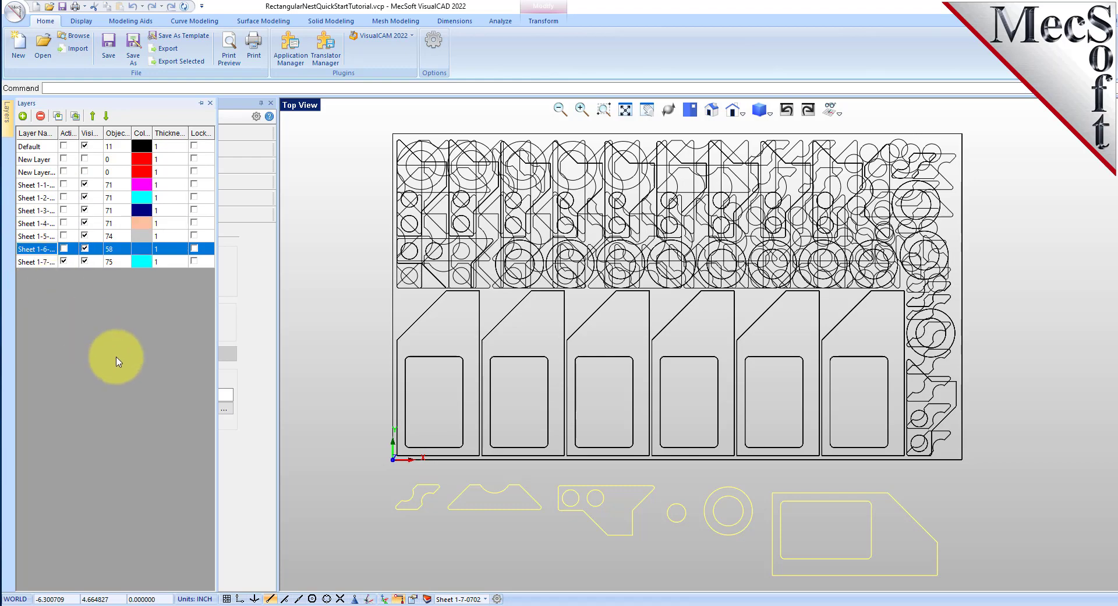